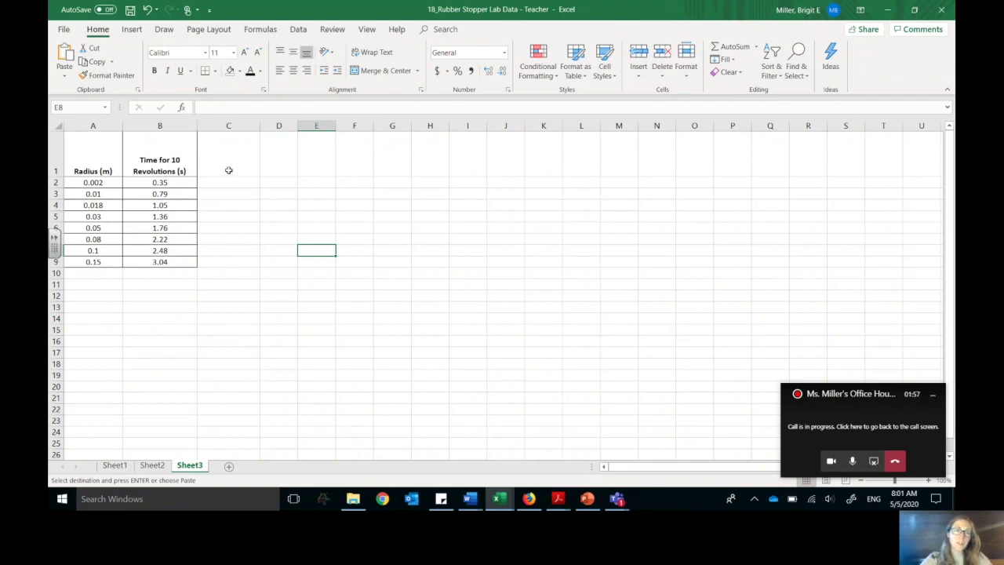
Enter the heading "Time for 1 rev" in cell C1, beside the time for 10 revolutions column.
{"action": "left_click", "coordinate": [226, 168]}
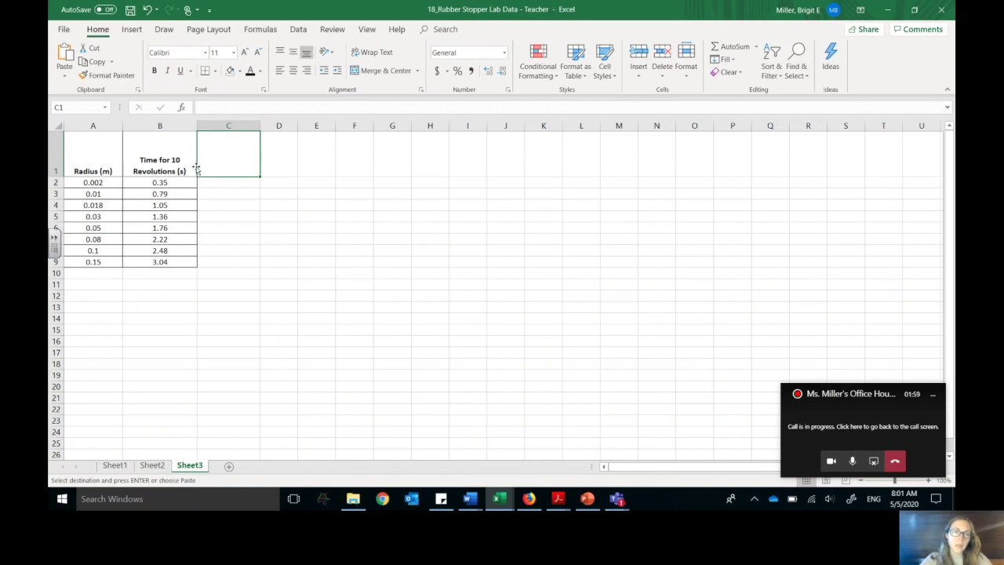
{"action": "type", "text": "Ti"}
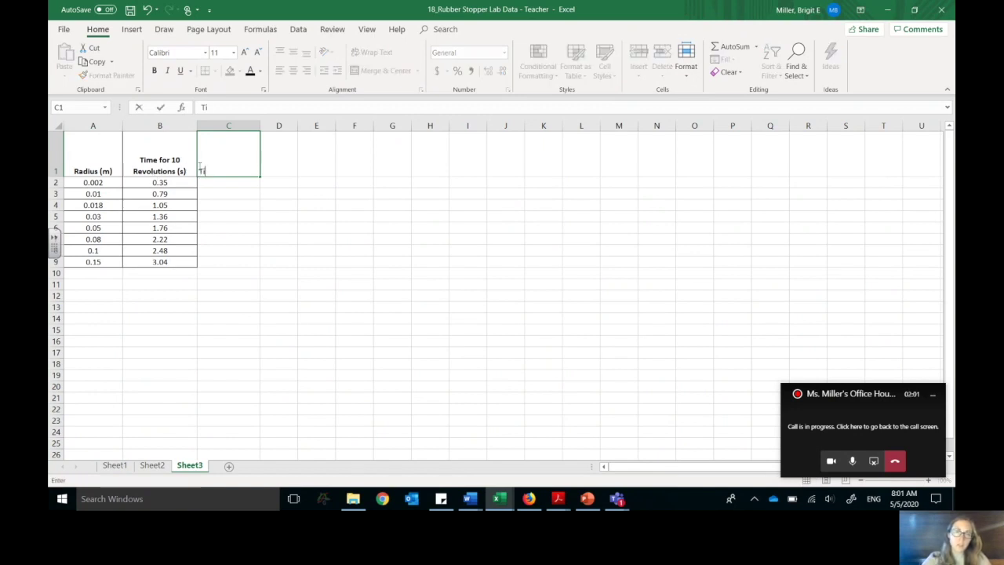
{"action": "type", "text": "mesfor 1 rev"}
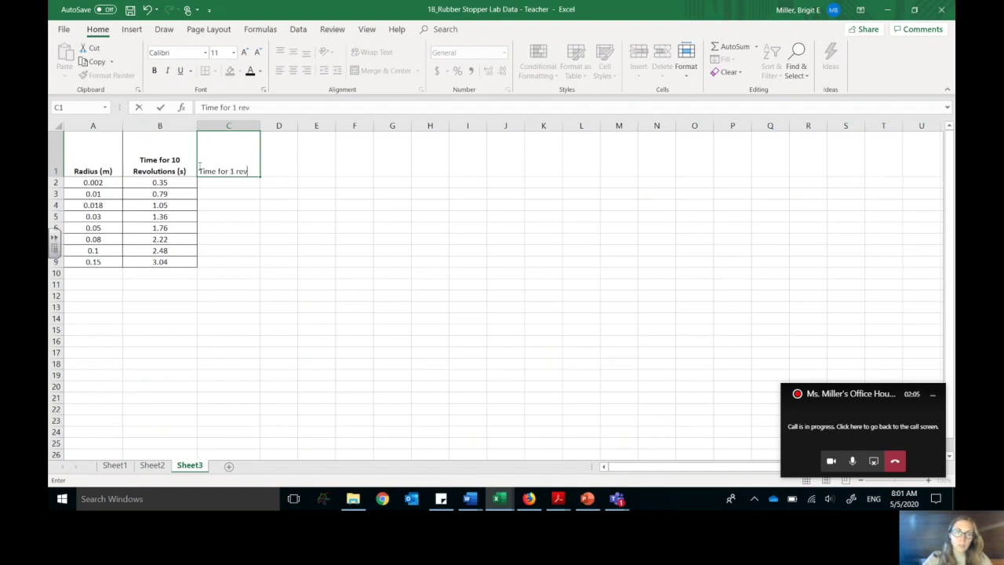
{"action": "key", "text": "Return"}
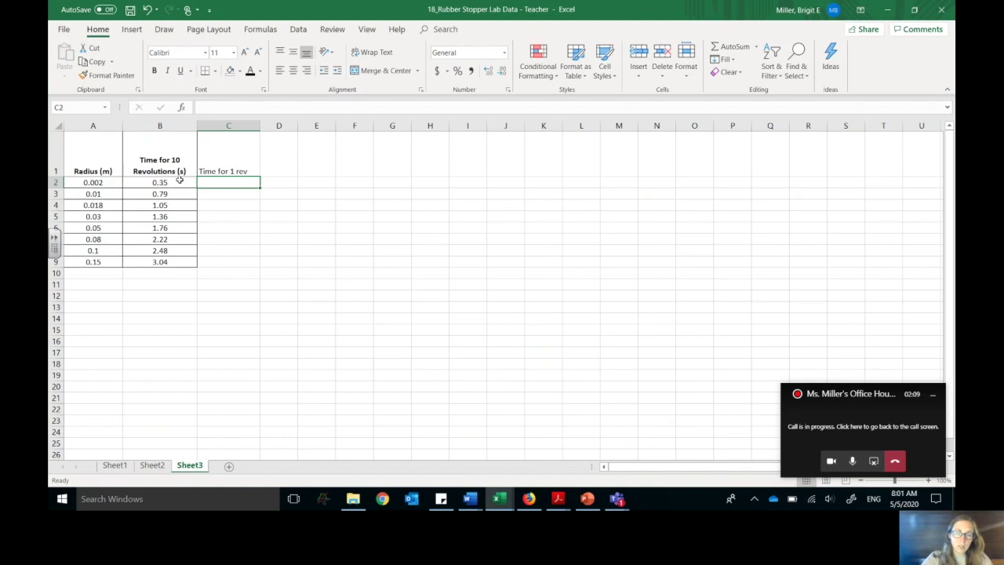
Calculate revolutions per second in C2 with =10/B2 and fill the formula down through C9.
{"action": "type", "text": "="}
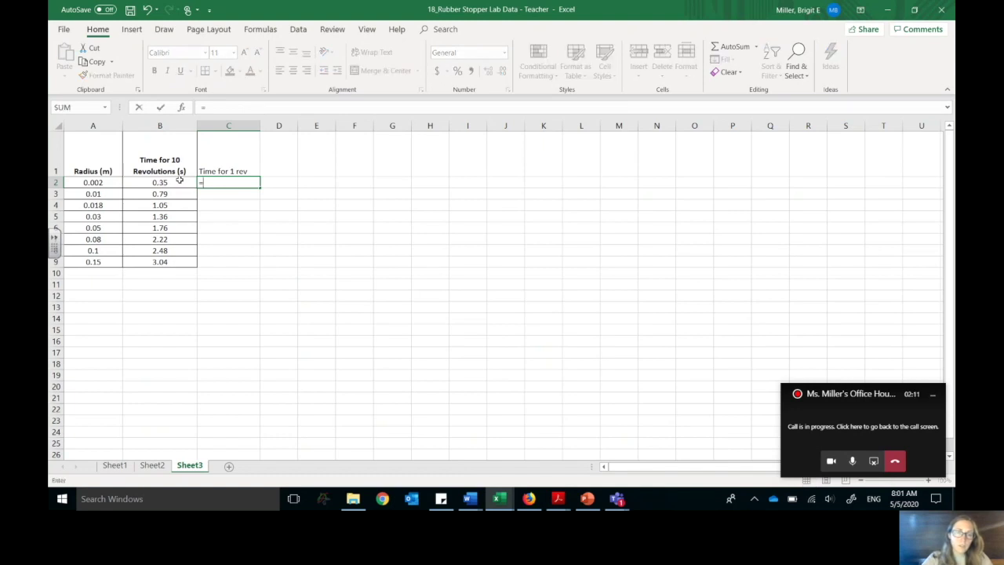
{"action": "type", "text": "10/"}
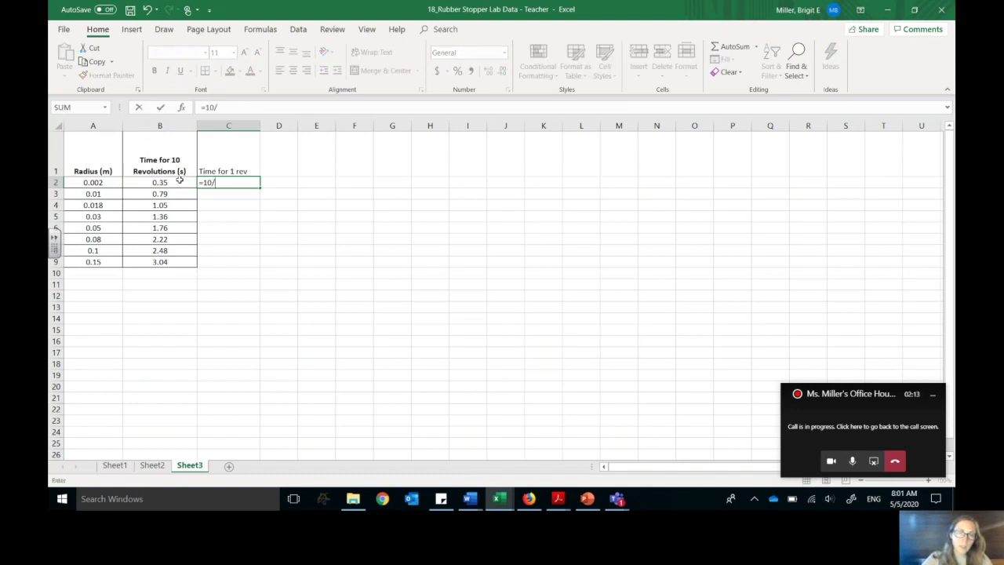
{"action": "left_click", "coordinate": [146, 183]}
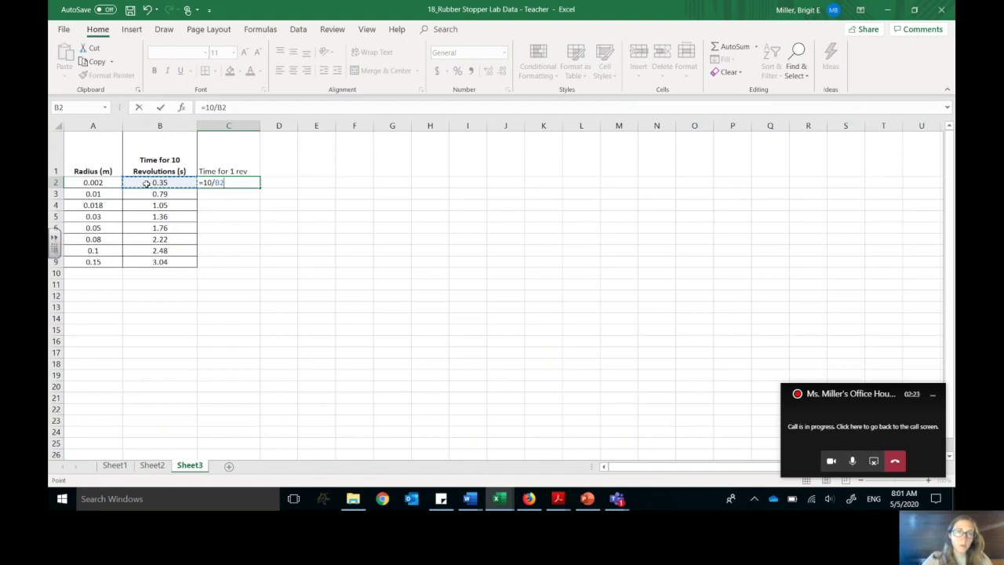
{"action": "key", "text": "Return"}
{"action": "left_click", "coordinate": [252, 182]}
{"action": "left_click_drag", "start_coordinate": [261, 188], "coordinate": [262, 267]}
Replace the heading in cell C1 with "1 rev/time".
{"action": "left_click", "coordinate": [229, 167]}
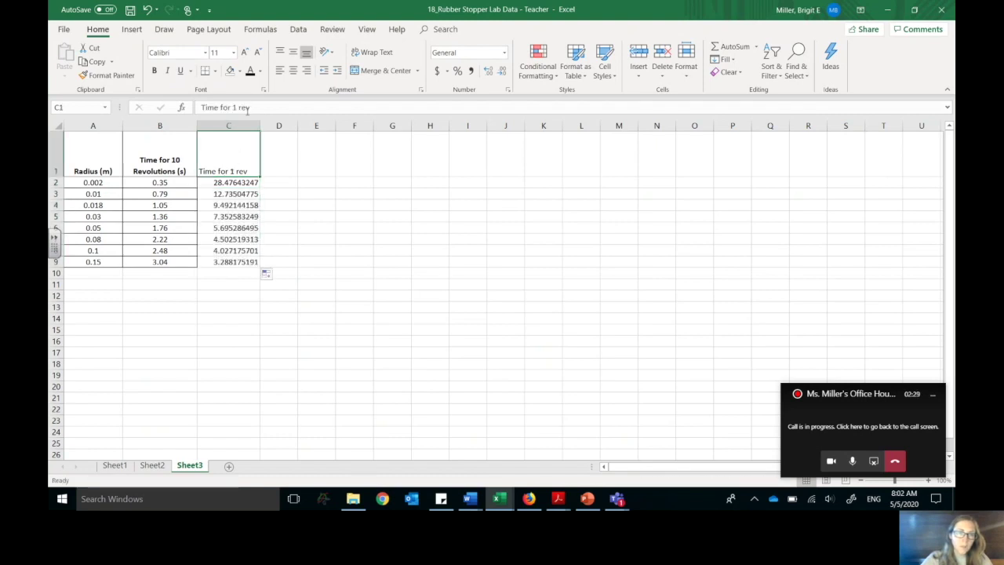
{"action": "left_click_drag", "start_coordinate": [250, 107], "coordinate": [202, 110]}
{"action": "type", "text": "1"}
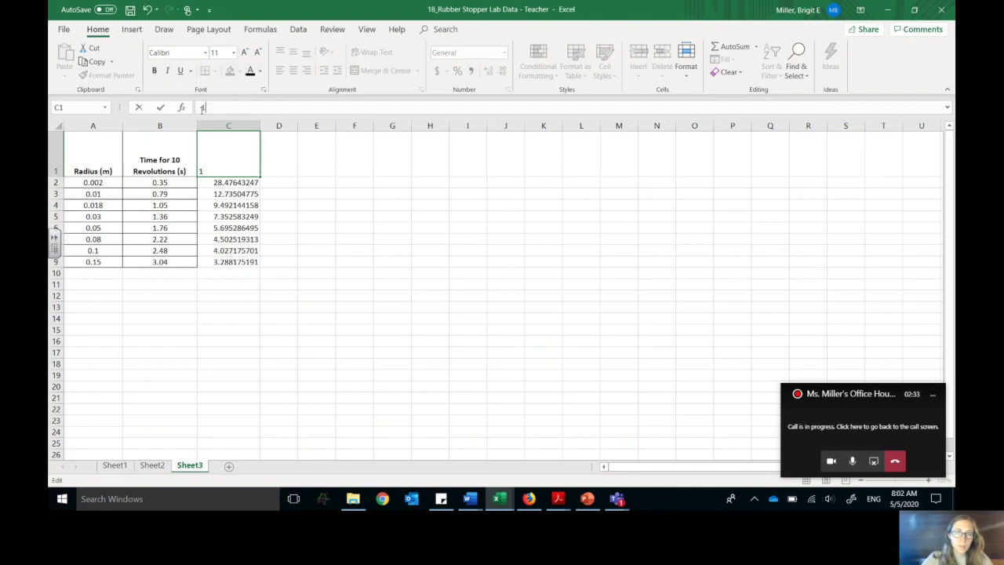
{"action": "type", "text": " rev/time"}
{"action": "key", "text": "Return"}
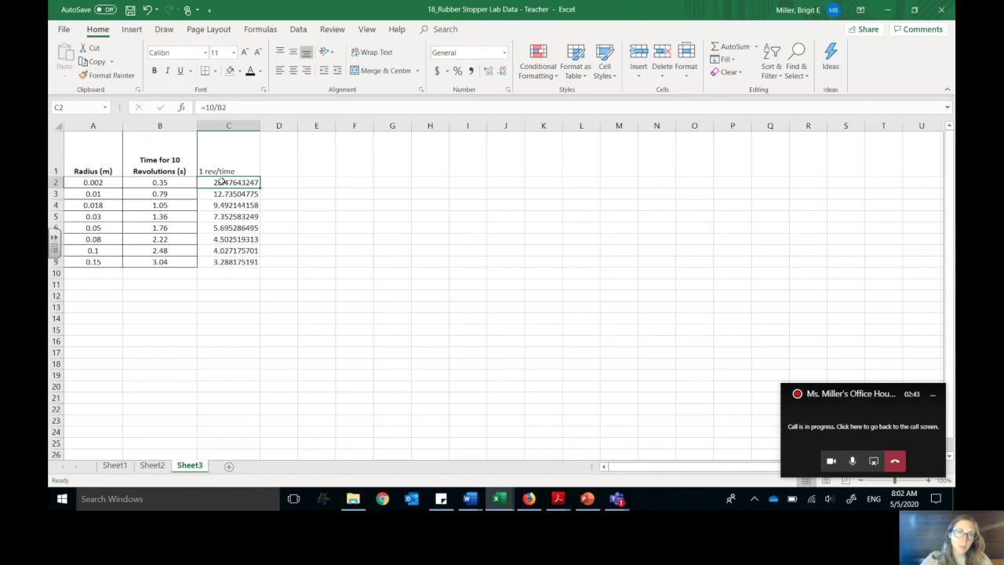
Review the formula in C2 and fill it down again through C9.
{"action": "double_click", "coordinate": [221, 182]}
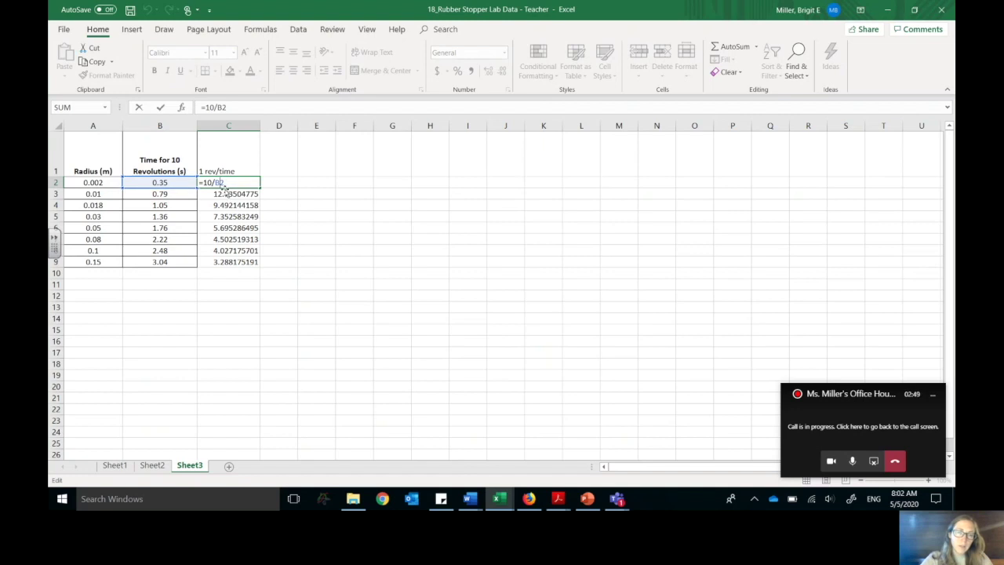
{"action": "key", "text": "Return"}
{"action": "left_click", "coordinate": [254, 181]}
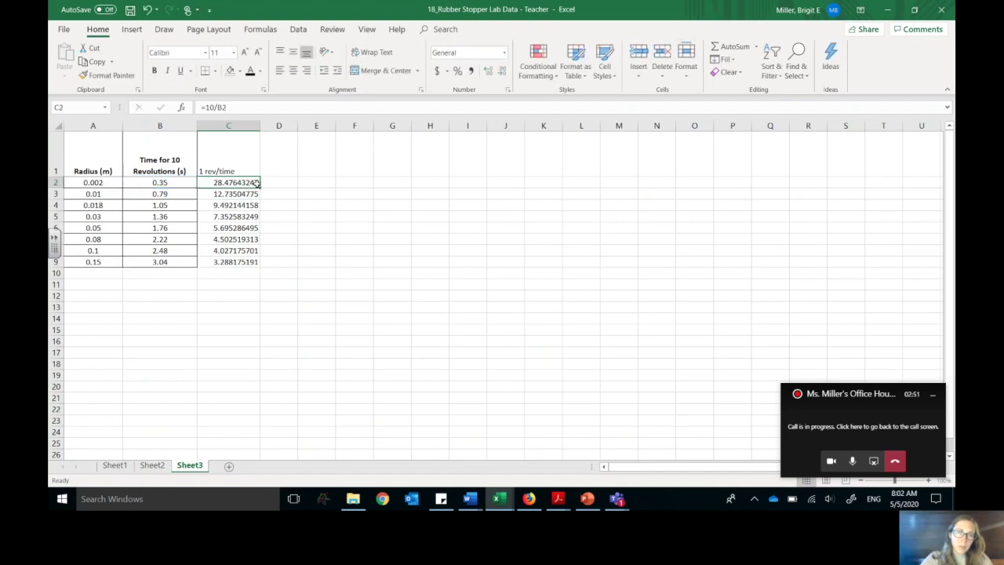
{"action": "left_click_drag", "start_coordinate": [259, 186], "coordinate": [252, 267]}
{"action": "left_click", "coordinate": [247, 186]}
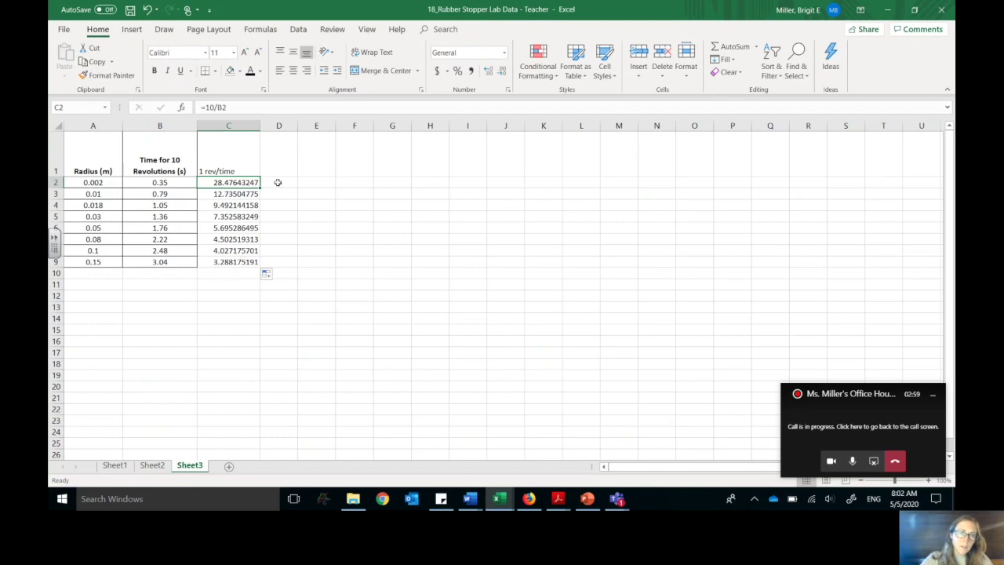
Enter the heading "avg. velocity of stopper" in cell D1.
{"action": "left_click", "coordinate": [279, 170]}
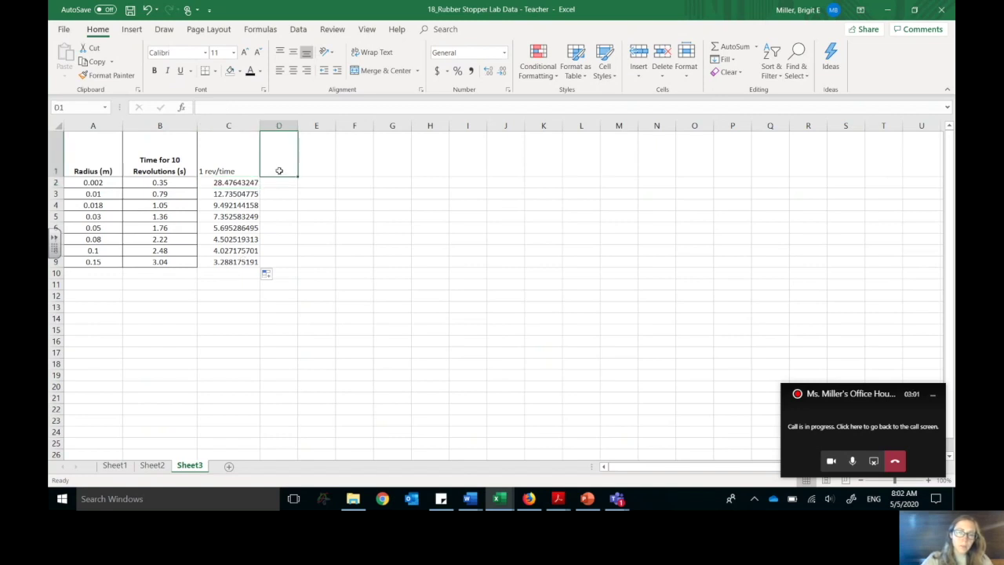
{"action": "type", "text": "v"}
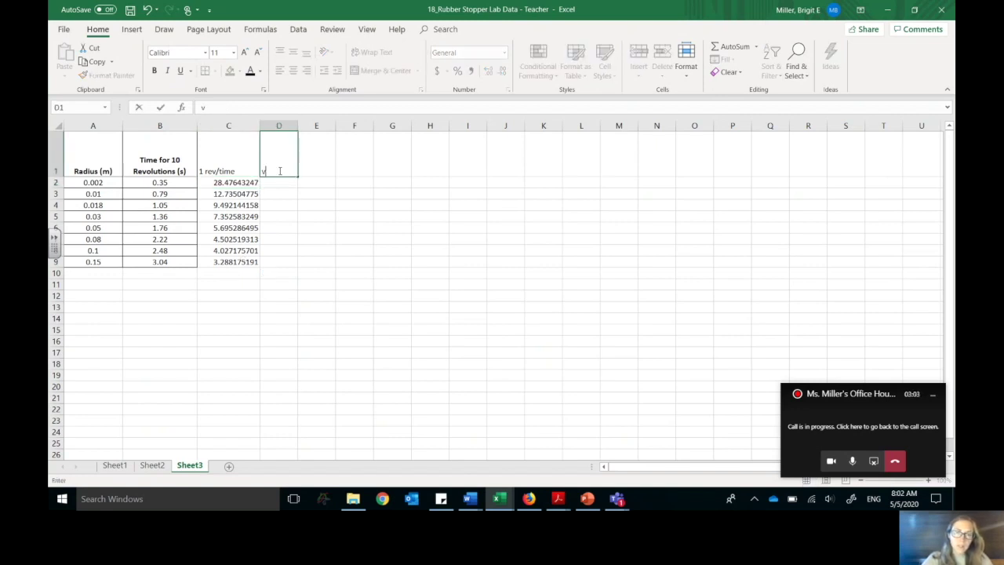
{"action": "type", "text": "el"}
{"action": "key", "text": "BackSpace"}
{"action": "type", "text": "avg. velocity"}
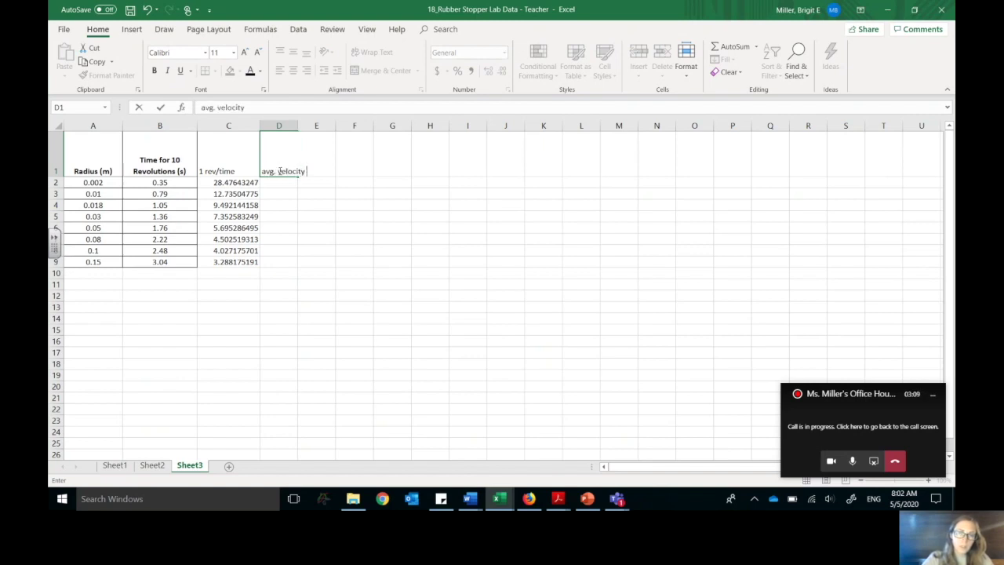
{"action": "type", "text": " of stopper"}
{"action": "key", "text": "Return"}
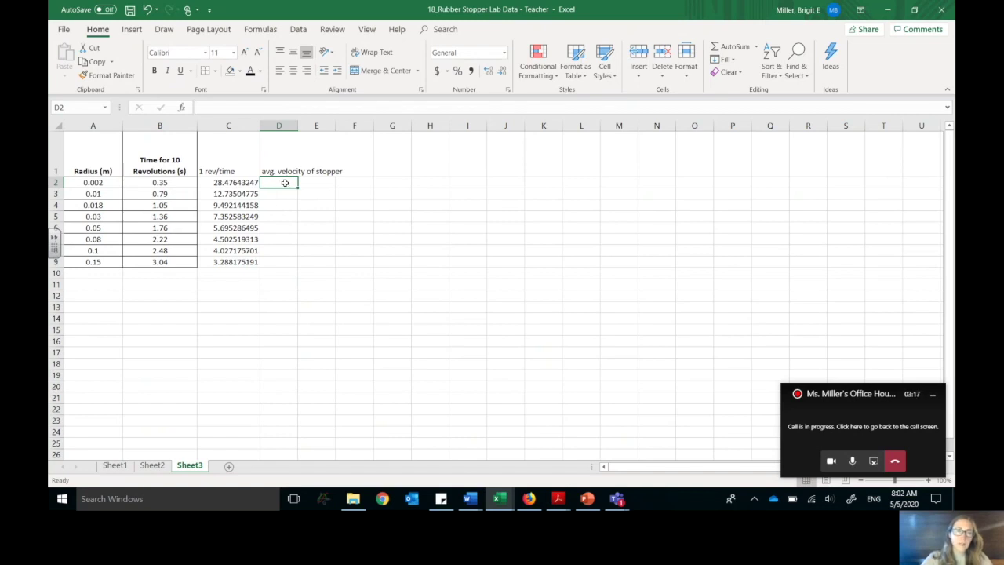
Calculate the average stopper velocity in D2 with the formula =2*PI()*A2*C2.
{"action": "type", "text": "="}
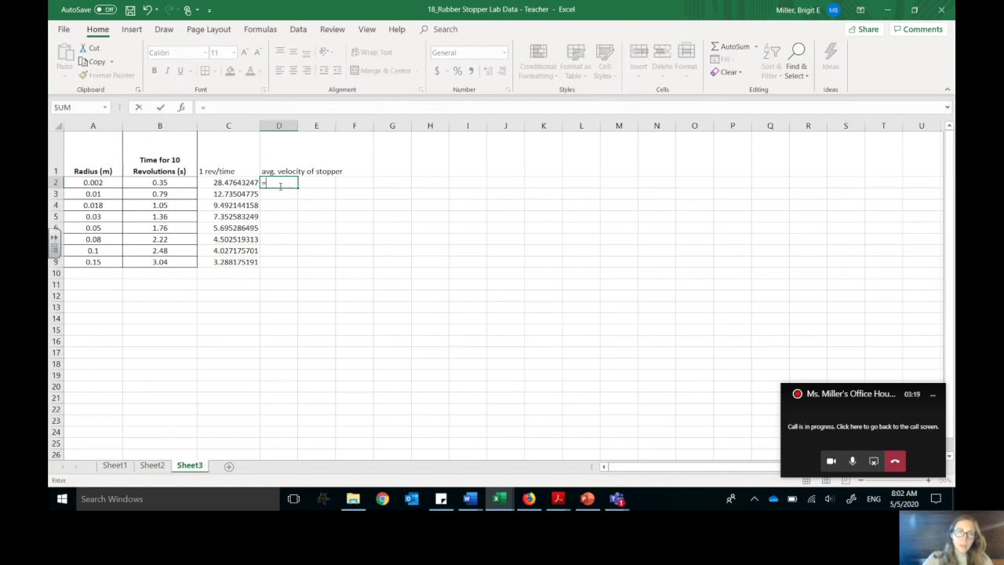
{"action": "type", "text": "2*"}
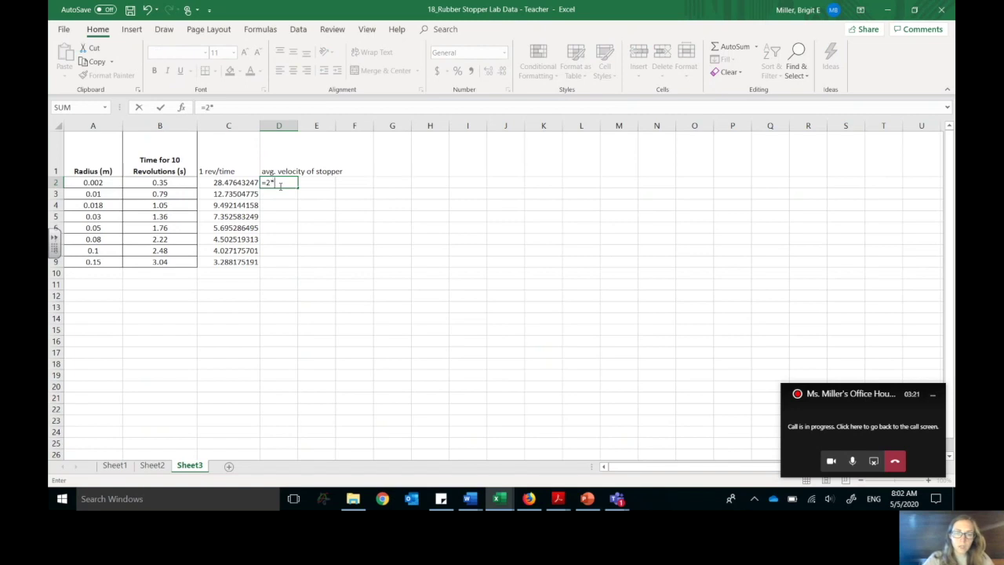
{"action": "type", "text": "pi()"}
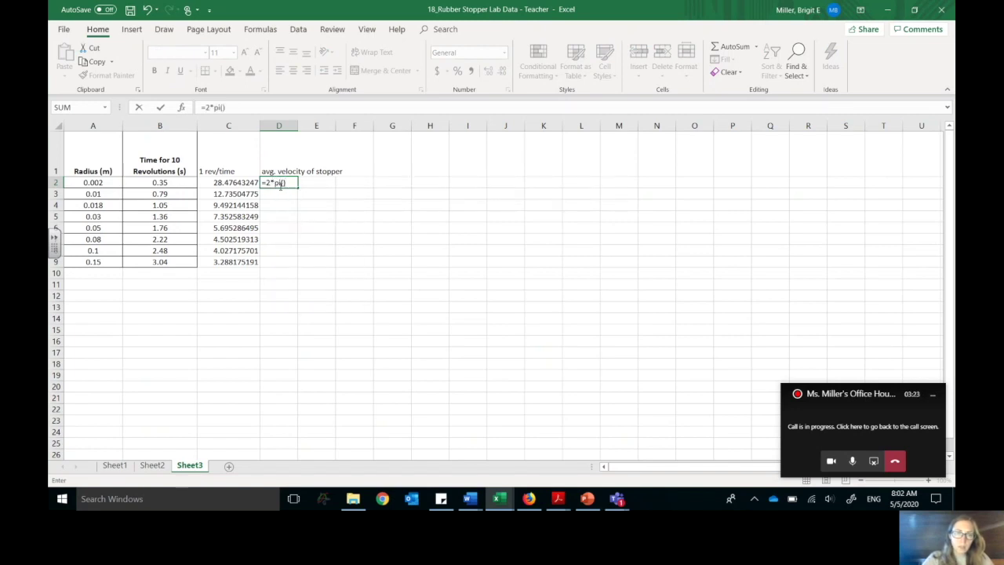
{"action": "left_click", "coordinate": [108, 182]}
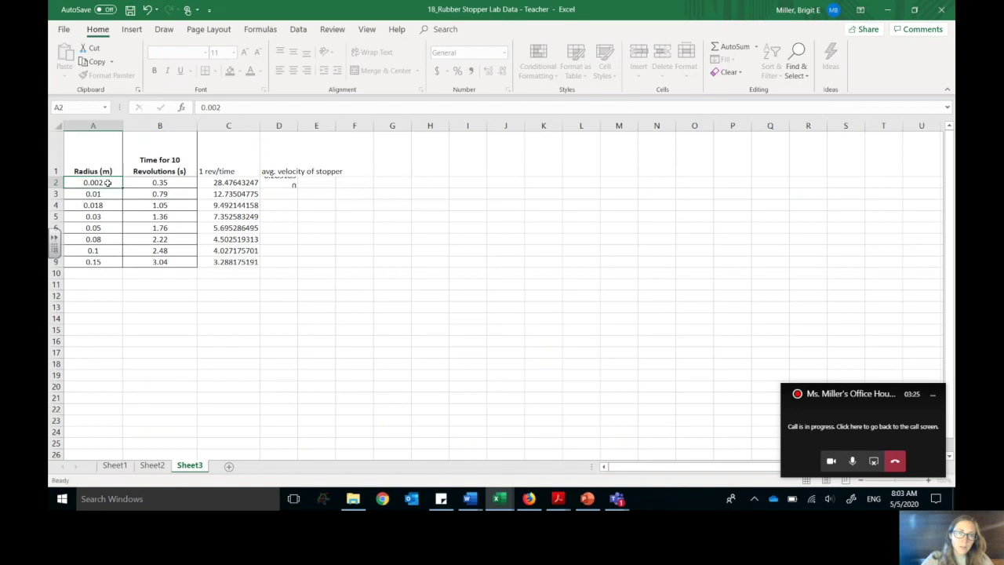
{"action": "left_click", "coordinate": [274, 181]}
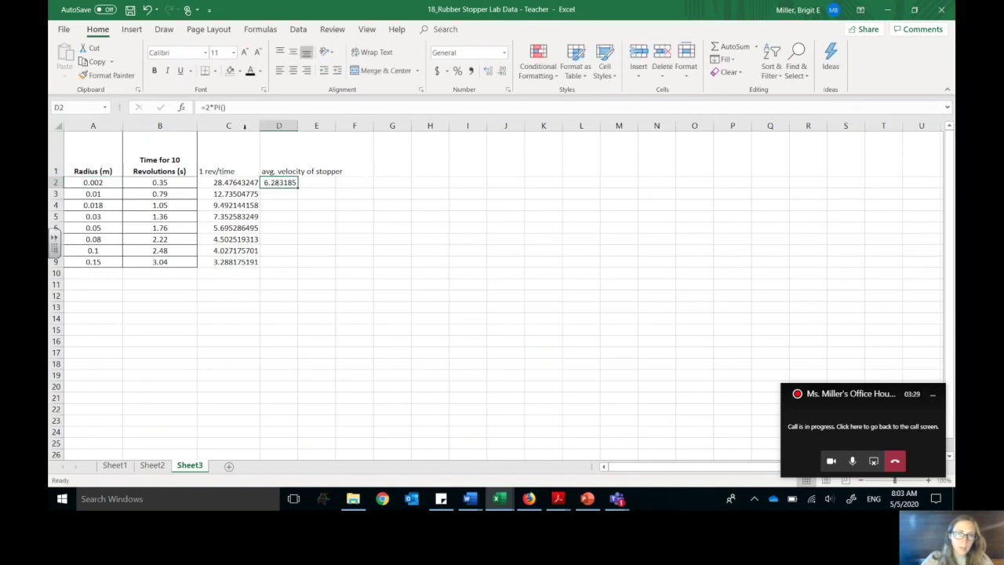
{"action": "left_click", "coordinate": [236, 110]}
{"action": "type", "text": "*"}
{"action": "left_click", "coordinate": [104, 182]}
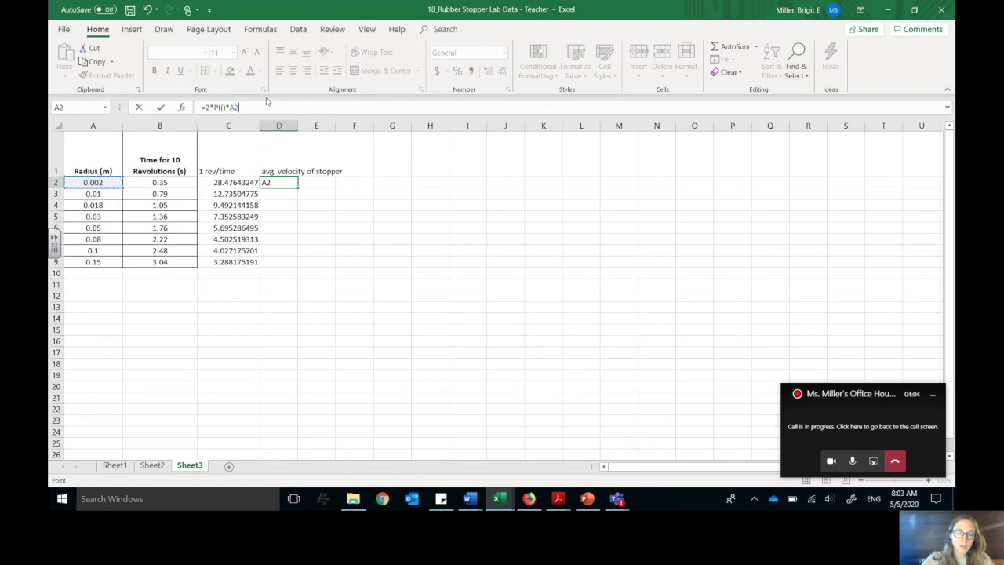
{"action": "type", "text": "*"}
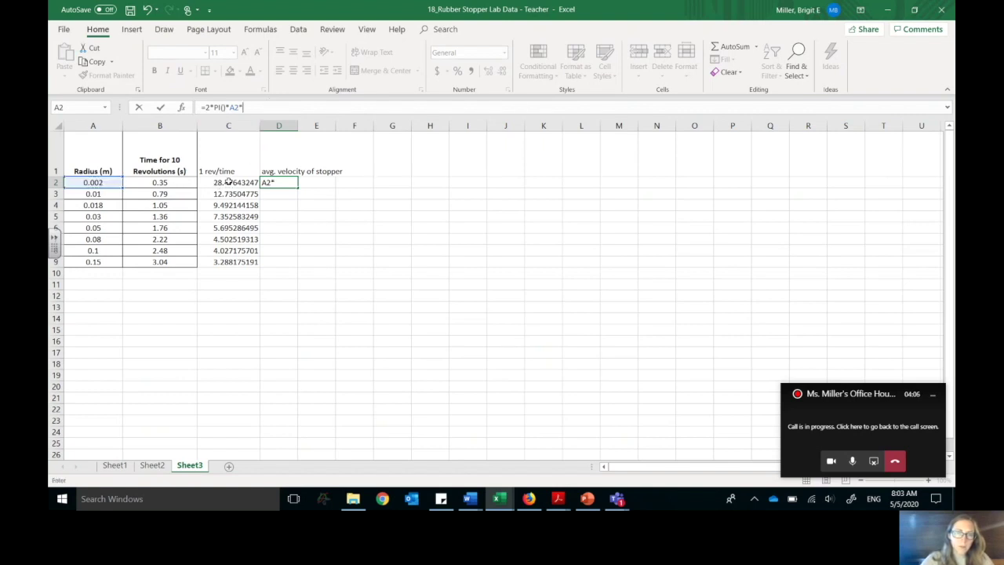
{"action": "left_click", "coordinate": [227, 181]}
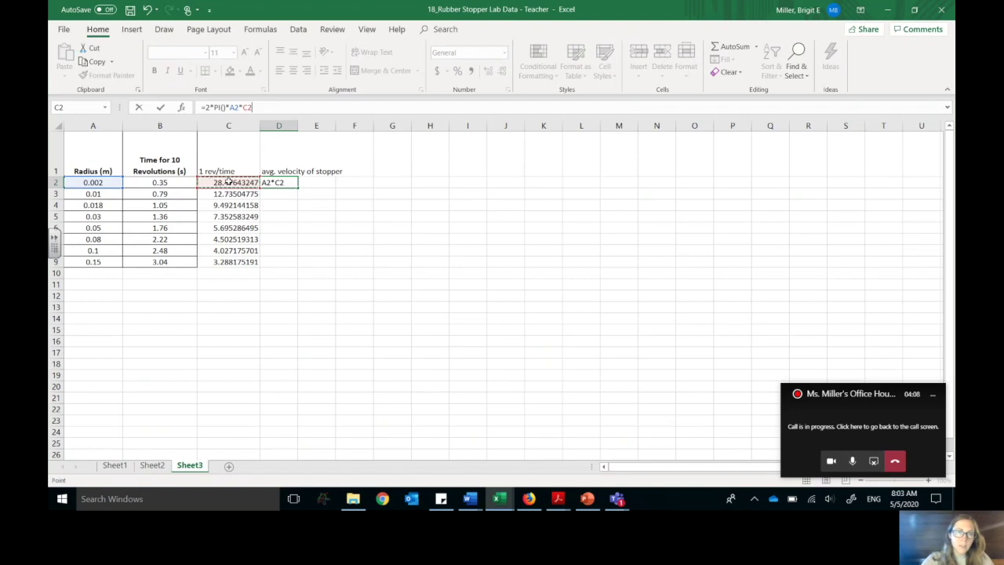
{"action": "key", "text": "Return"}
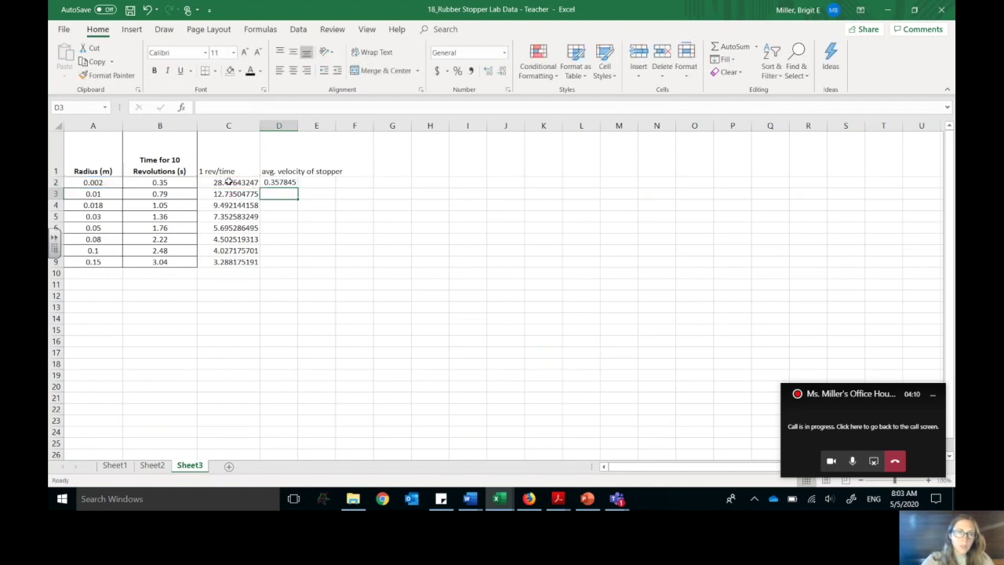
Fill the velocity formula from D2 down through D9 and check the formula in the last row.
{"action": "left_click", "coordinate": [280, 182]}
{"action": "left_click_drag", "start_coordinate": [297, 189], "coordinate": [297, 267]}
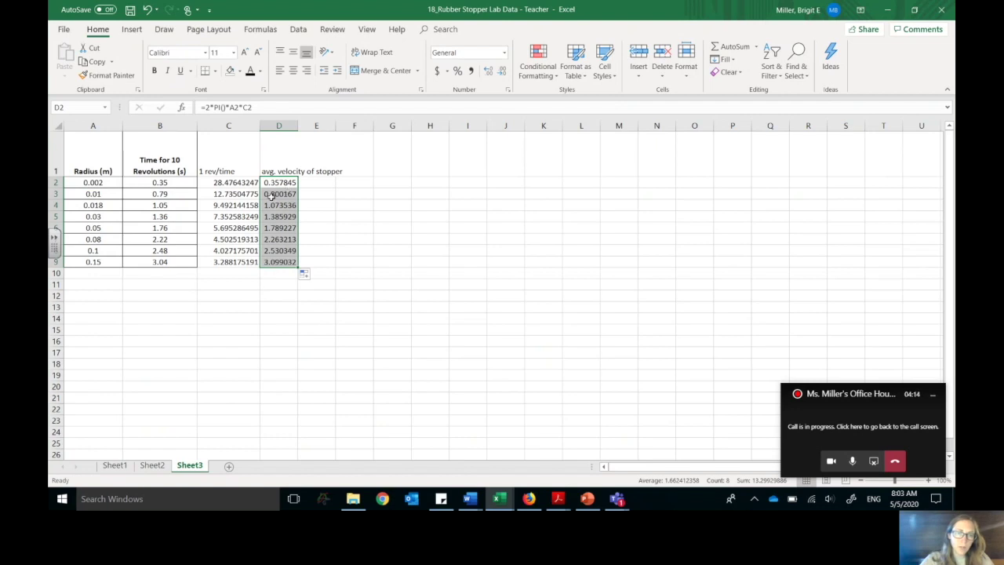
{"action": "left_click", "coordinate": [280, 262]}
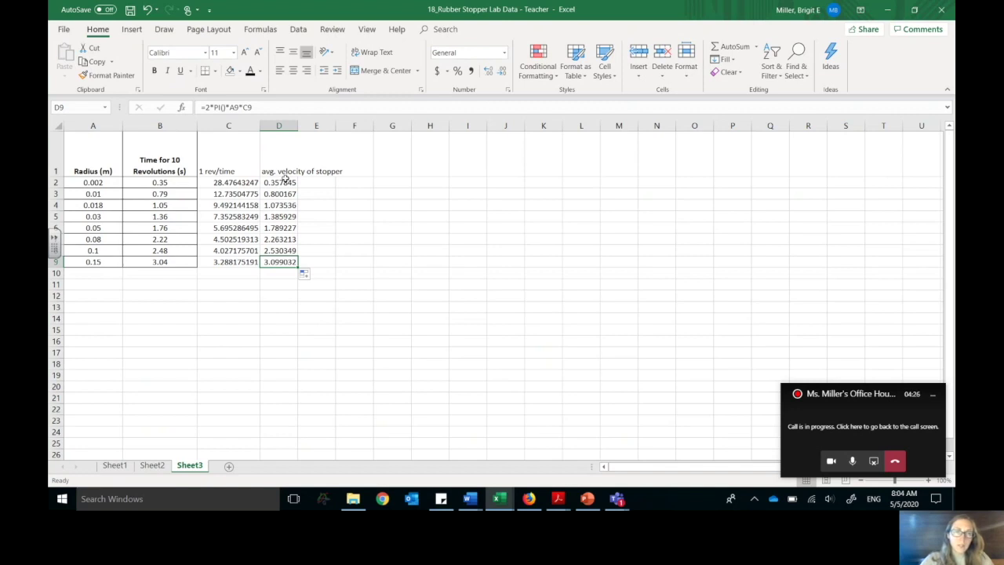
Add the unit "(m/s)" to the end of the average velocity heading in D1.
{"action": "left_click_drag", "start_coordinate": [282, 180], "coordinate": [282, 168]}
{"action": "left_click", "coordinate": [287, 156]}
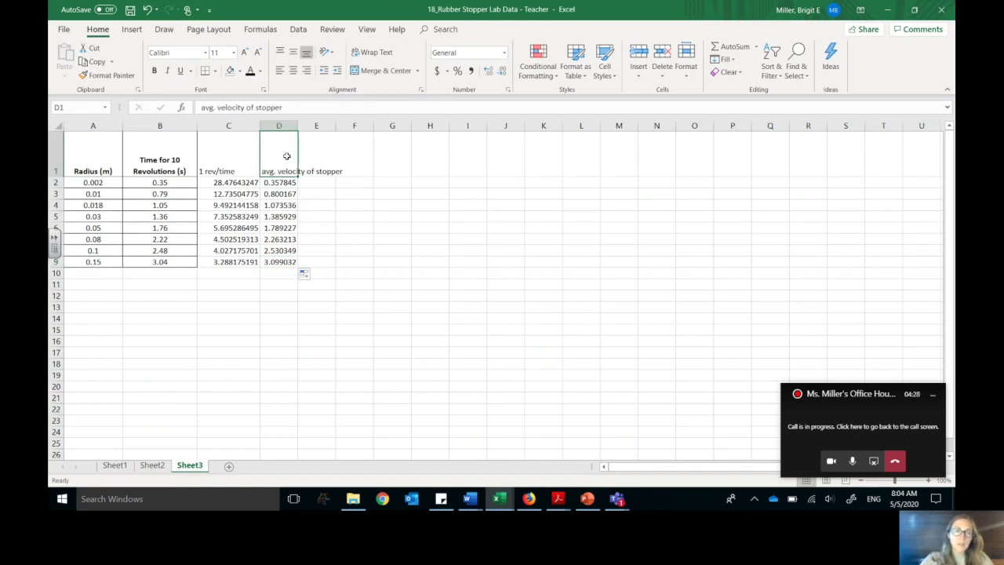
{"action": "left_click", "coordinate": [306, 109]}
{"action": "type", "text": "(m/s)"}
{"action": "key", "text": "Return"}
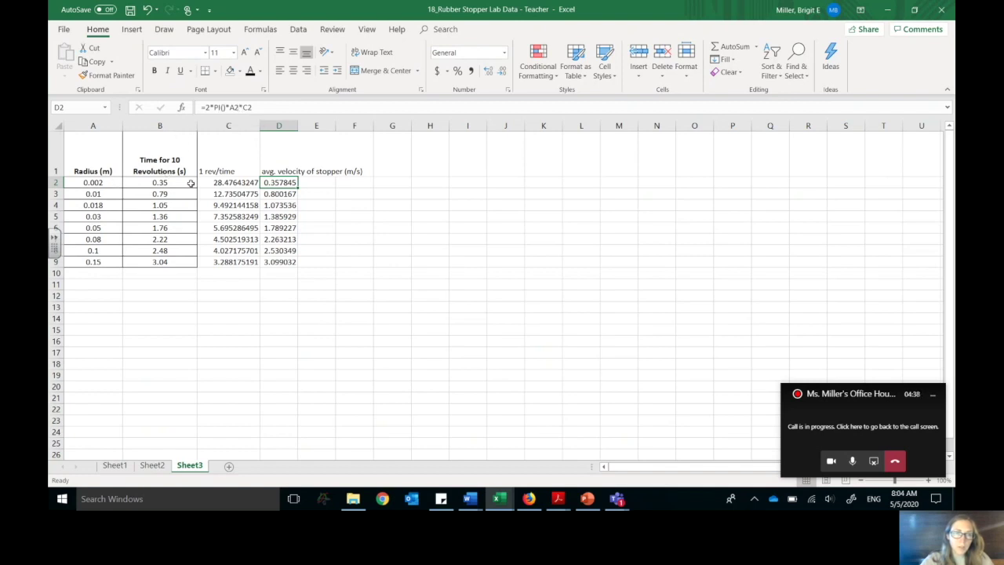
Add the unit "(s^-1)" to the end of the "1 rev/time" heading in C1.
{"action": "left_click", "coordinate": [236, 170]}
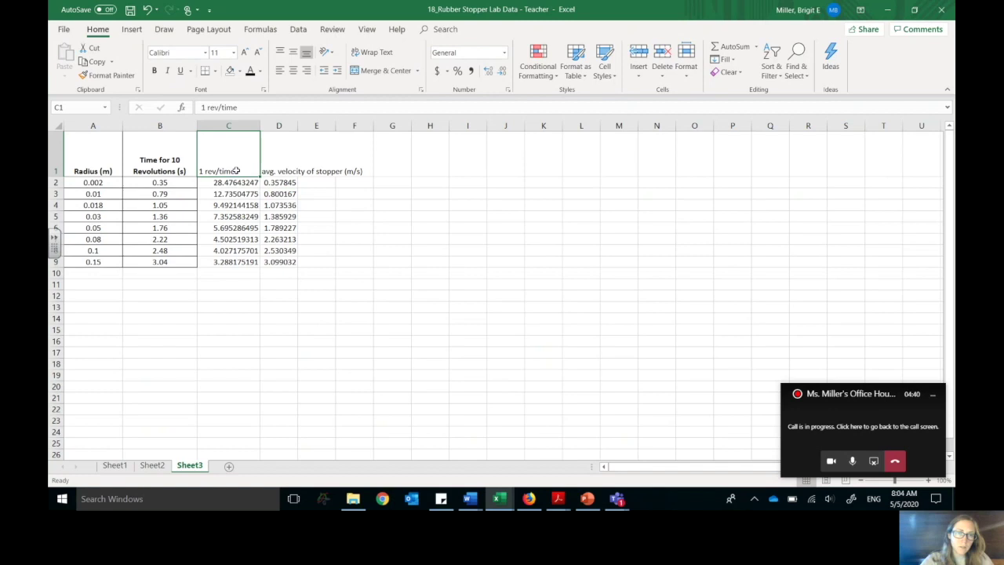
{"action": "left_click", "coordinate": [250, 105]}
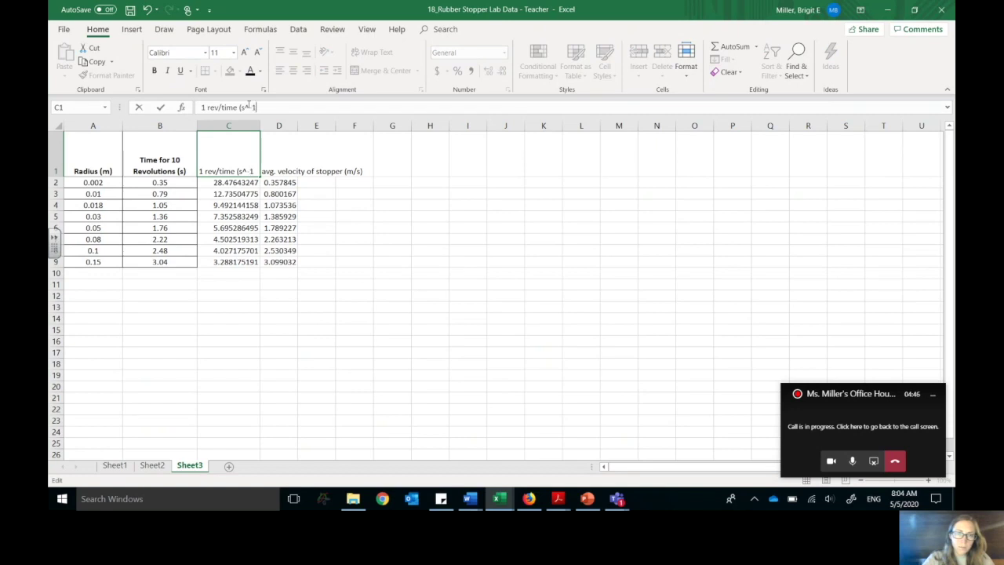
{"action": "type", "text": ")"}
{"action": "key", "text": "Return"}
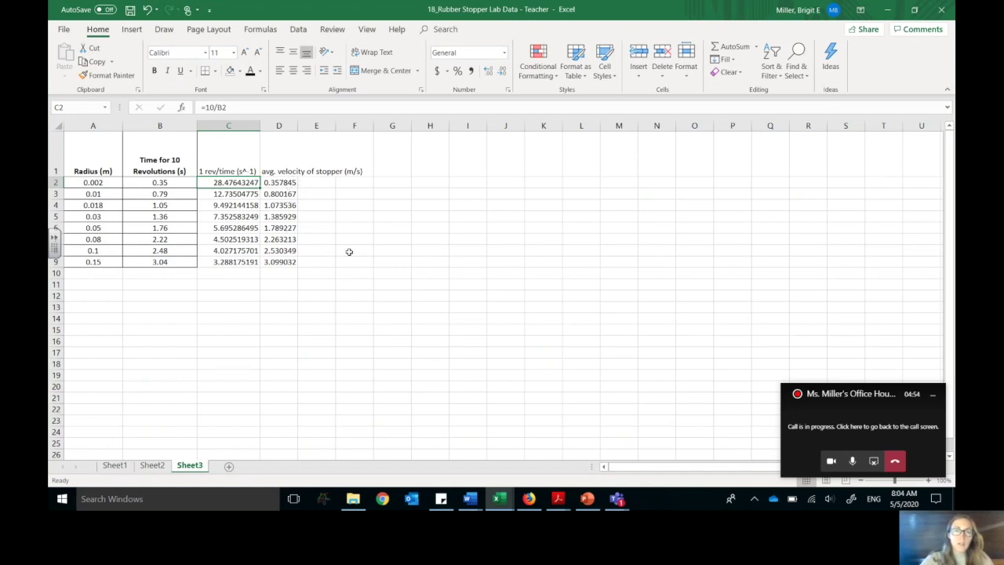
Insert a blank scatter chart with markers only, starting from an empty cell outside the data table.
{"action": "left_click", "coordinate": [365, 271]}
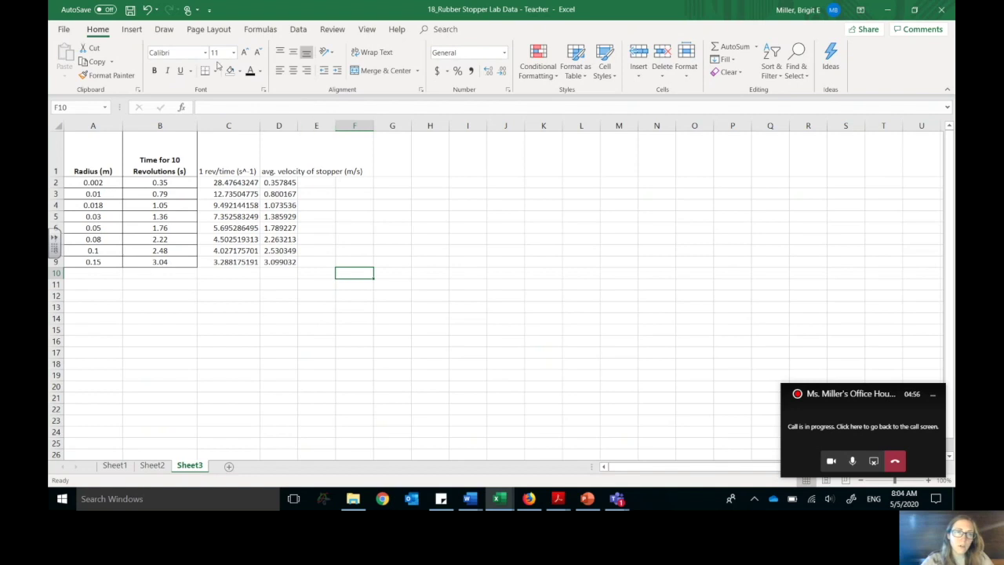
{"action": "left_click", "coordinate": [132, 30]}
{"action": "left_click", "coordinate": [484, 73]}
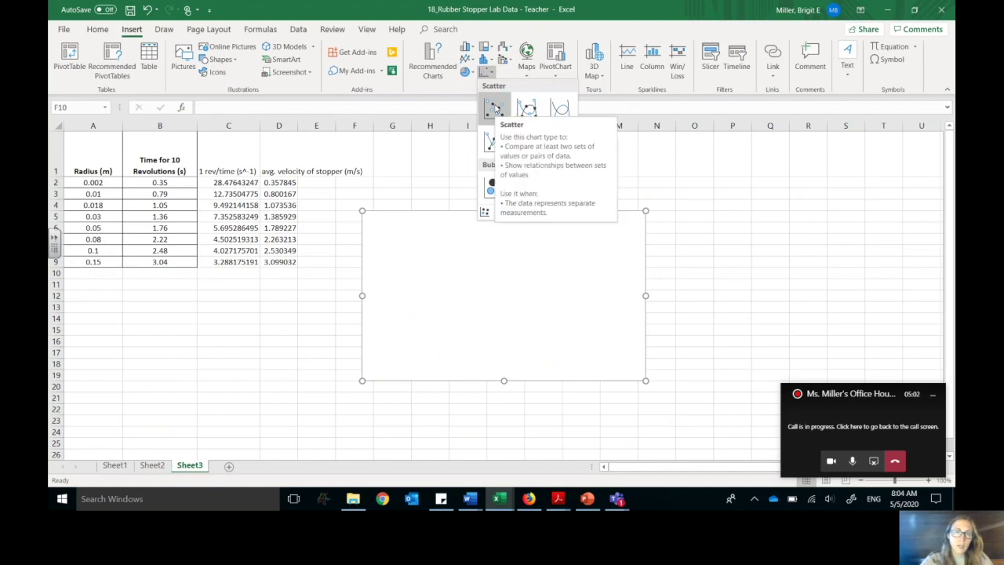
{"action": "left_click", "coordinate": [494, 108]}
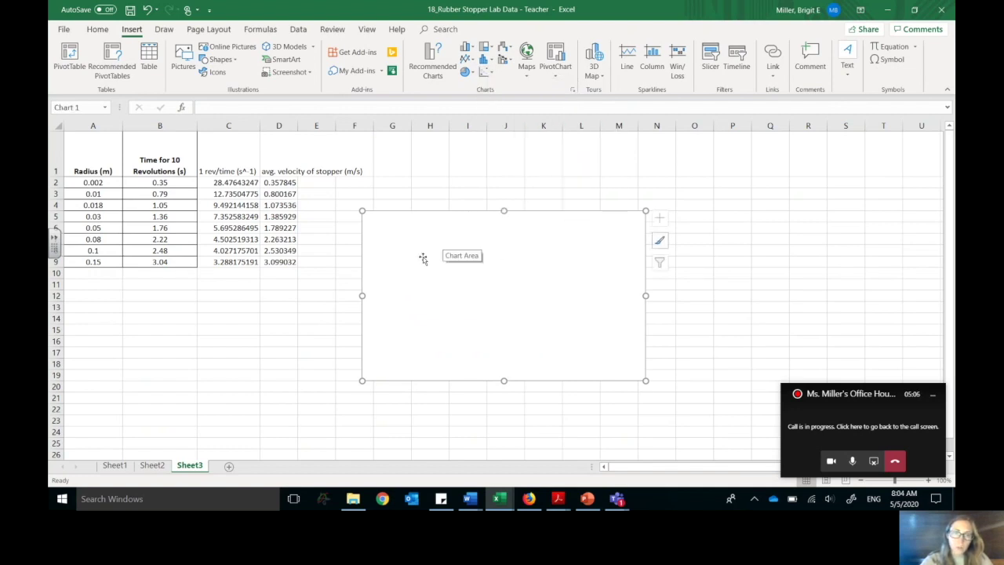
Add a new data series to the blank chart and set its X values to the radius data in A2:A9.
{"action": "right_click", "coordinate": [475, 289]}
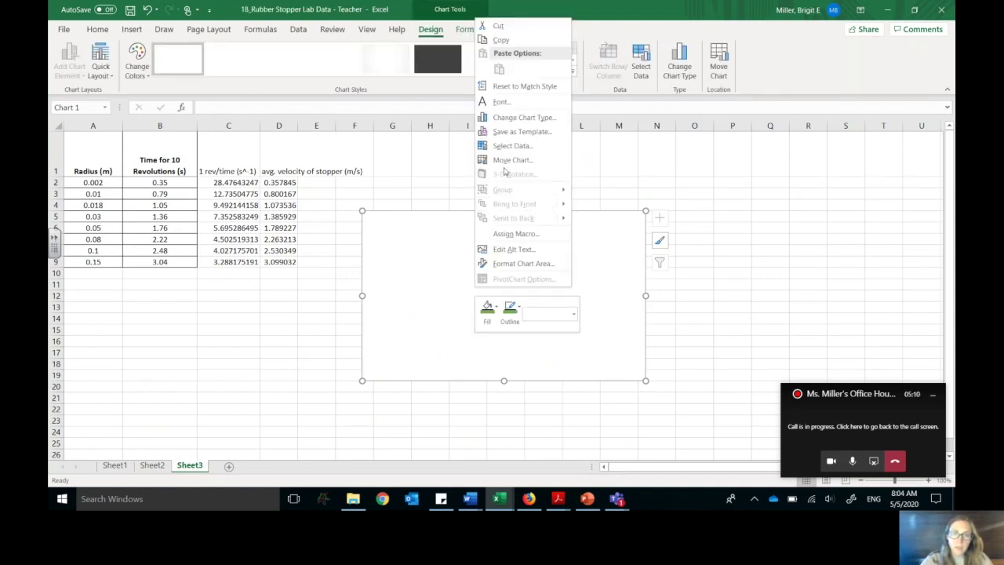
{"action": "left_click", "coordinate": [503, 148]}
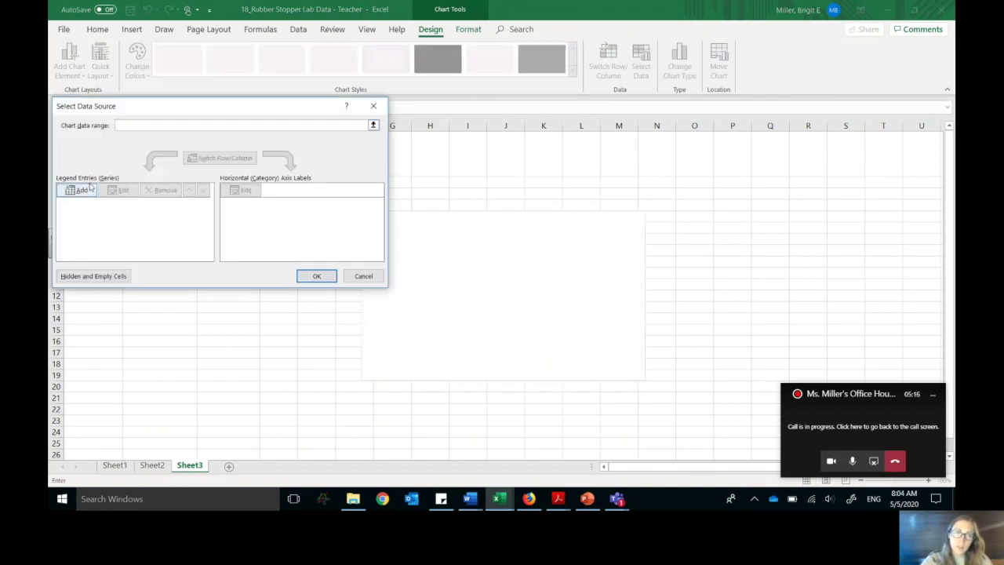
{"action": "left_click", "coordinate": [88, 191]}
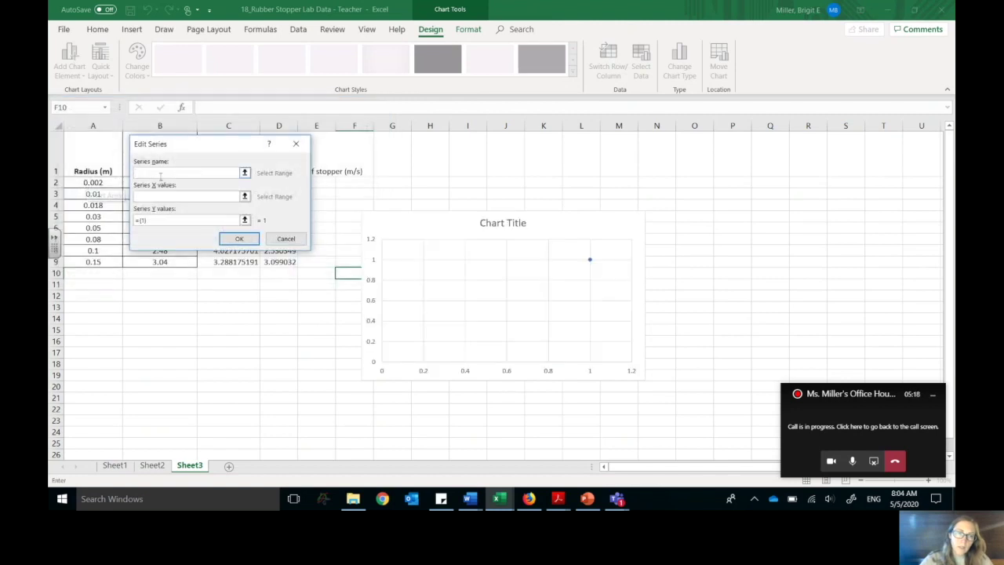
{"action": "left_click_drag", "start_coordinate": [264, 132], "coordinate": [311, 146]}
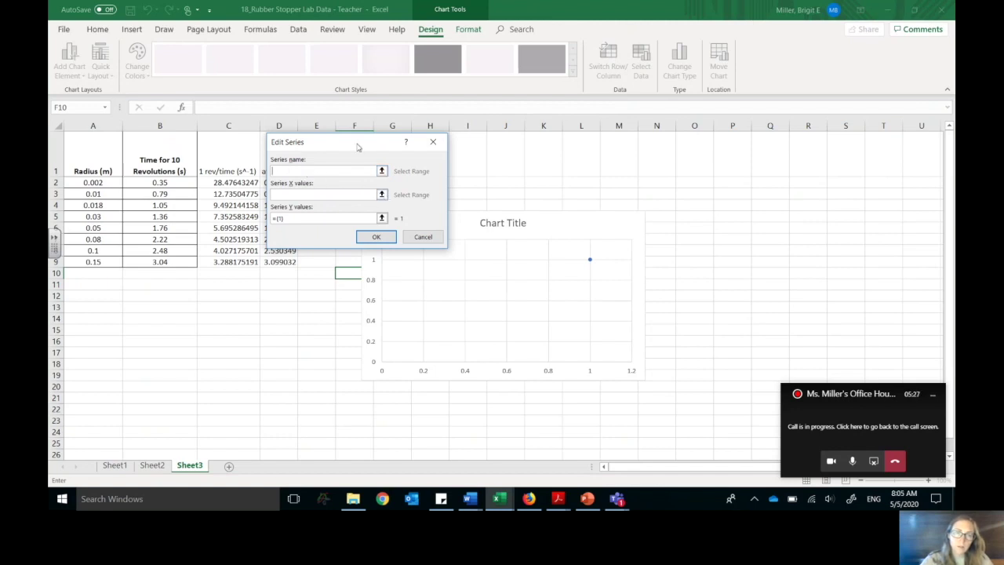
{"action": "left_click_drag", "start_coordinate": [354, 145], "coordinate": [408, 145]}
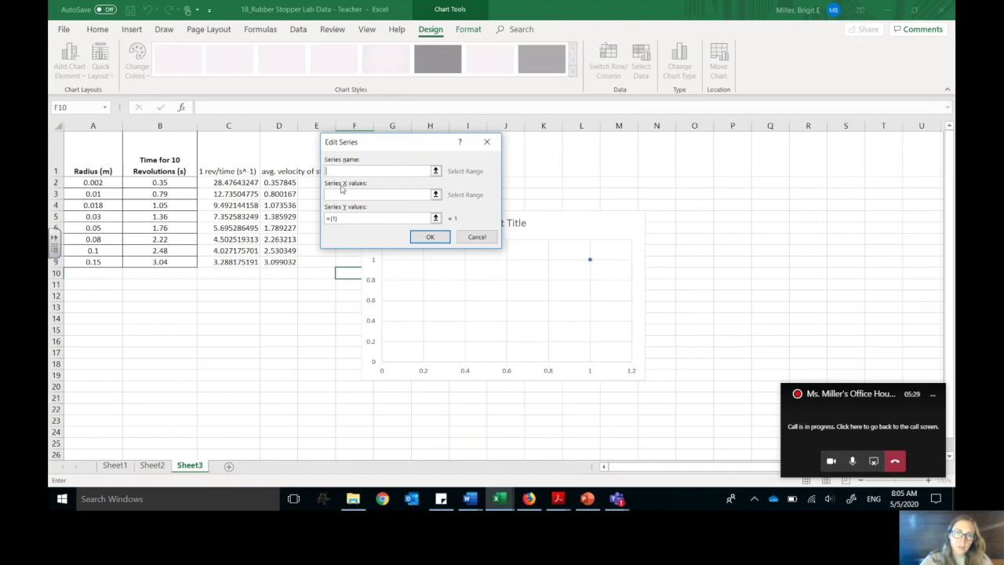
{"action": "left_click", "coordinate": [435, 194]}
{"action": "left_click_drag", "start_coordinate": [112, 184], "coordinate": [108, 261]}
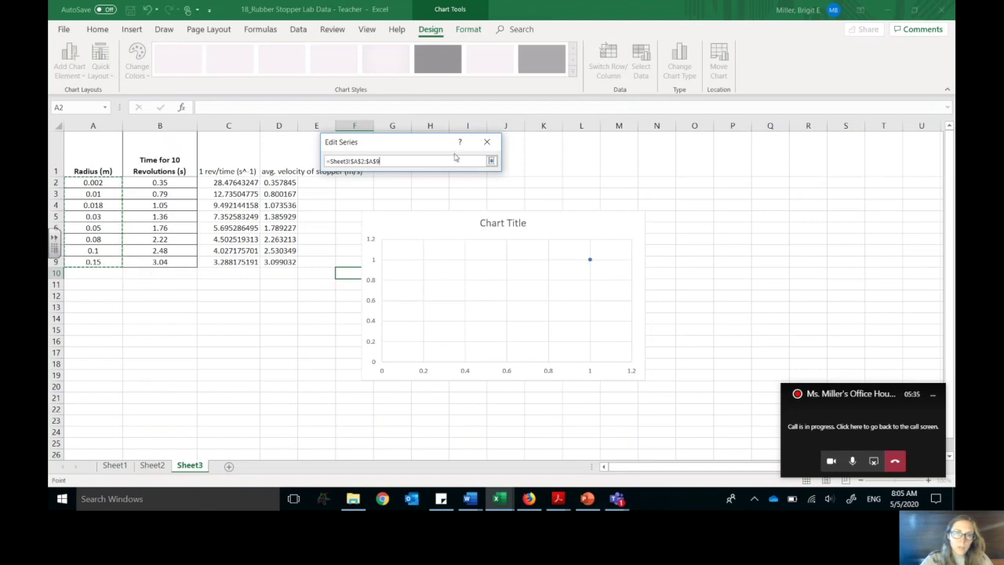
{"action": "left_click", "coordinate": [492, 161]}
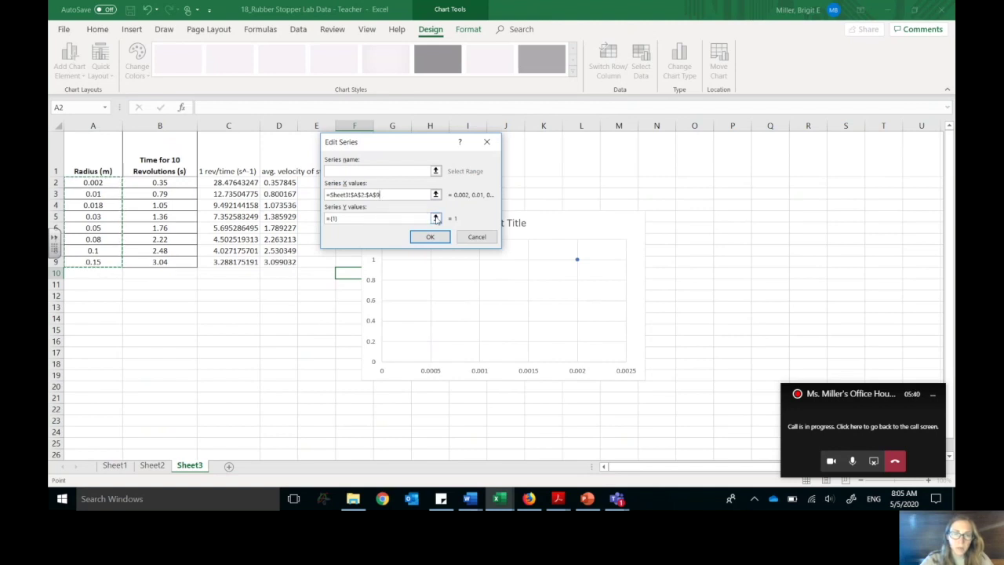
Set the series Y values to the average velocity data in D2:D9 and accept the chart's data source.
{"action": "left_click", "coordinate": [436, 218]}
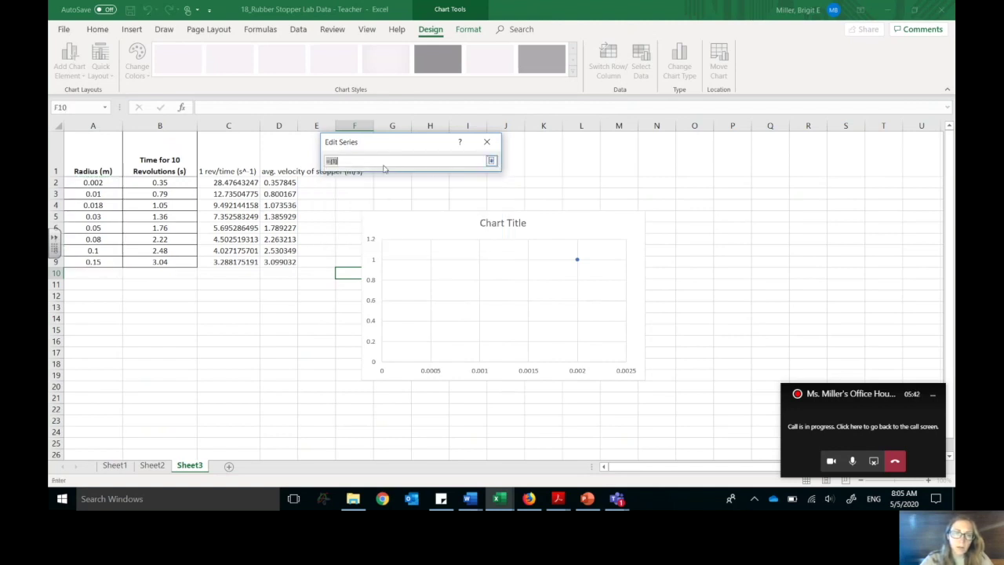
{"action": "left_click_drag", "start_coordinate": [290, 181], "coordinate": [283, 263]}
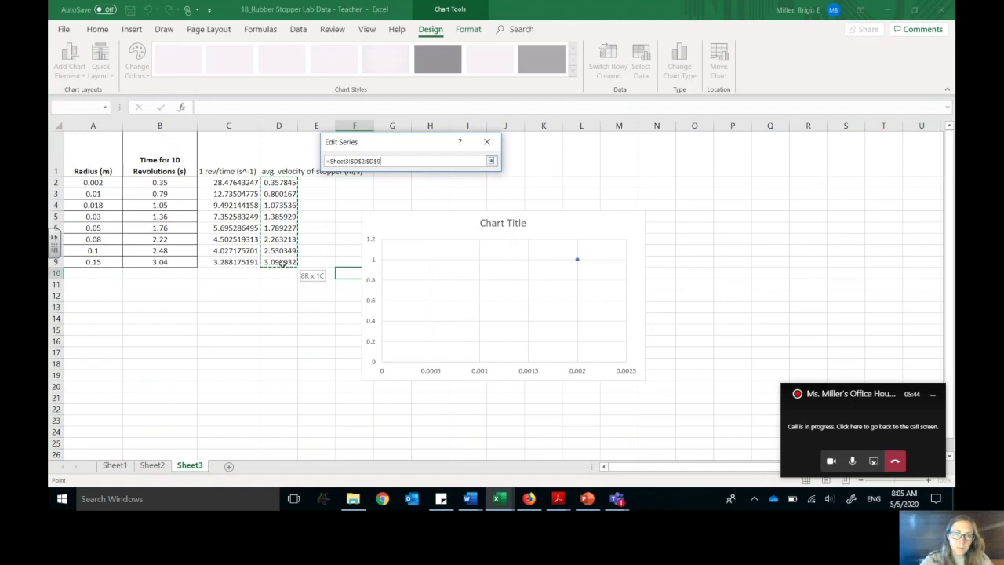
{"action": "key", "text": "Return"}
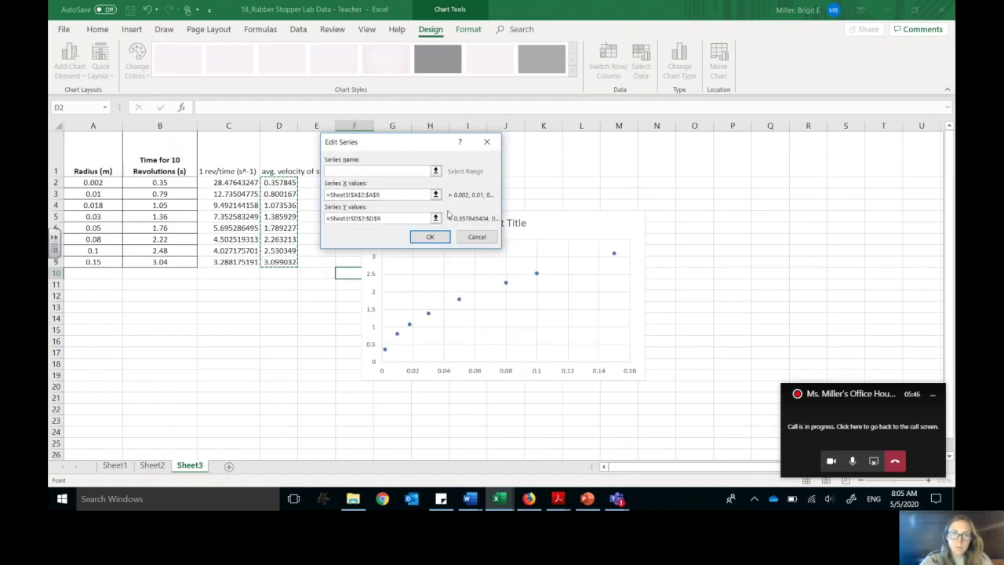
{"action": "left_click", "coordinate": [428, 236]}
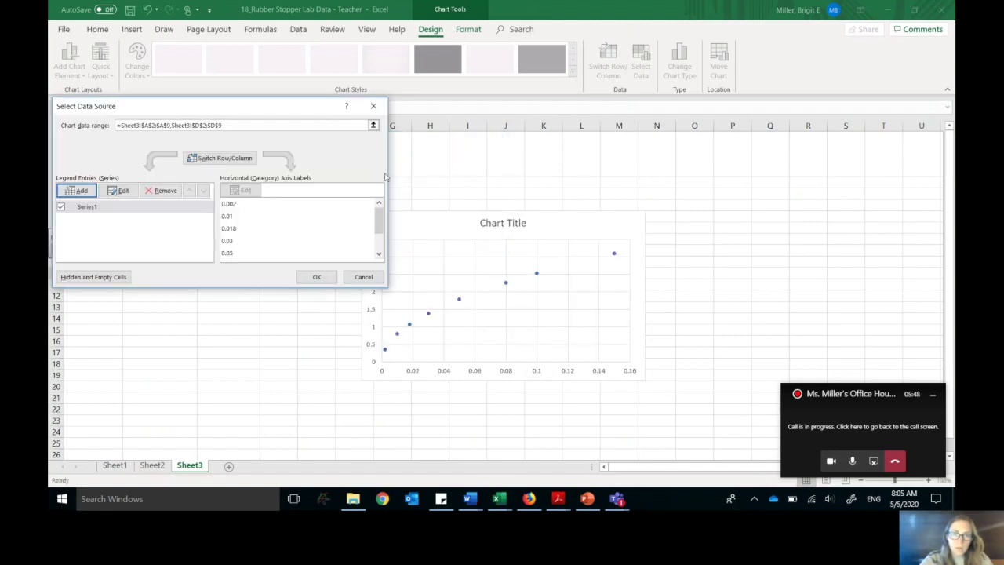
{"action": "left_click", "coordinate": [313, 277]}
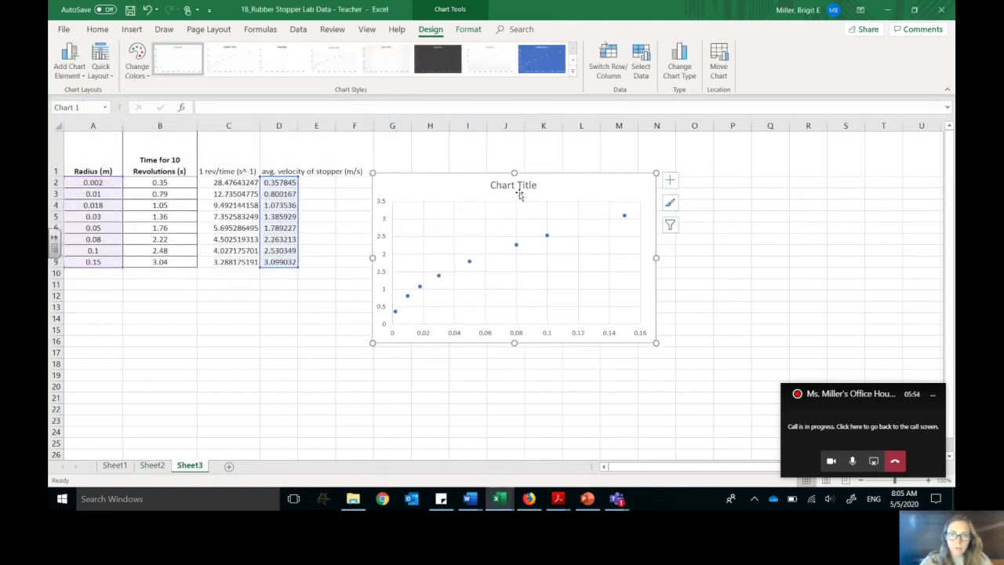
Add axis titles to the chart and name the horizontal axis "Radius (m)".
{"action": "left_click", "coordinate": [669, 179]}
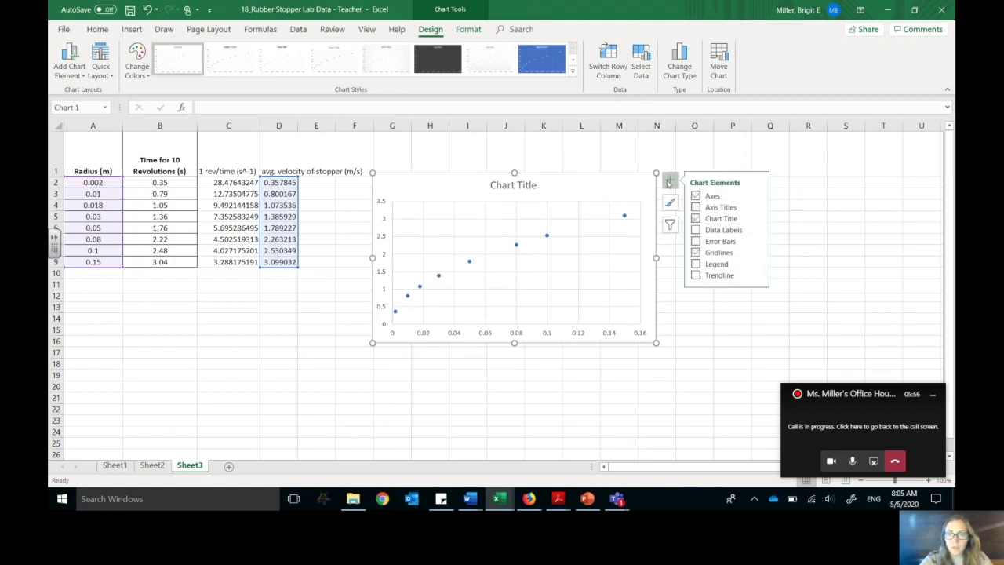
{"action": "left_click", "coordinate": [696, 208]}
{"action": "left_click", "coordinate": [536, 329]}
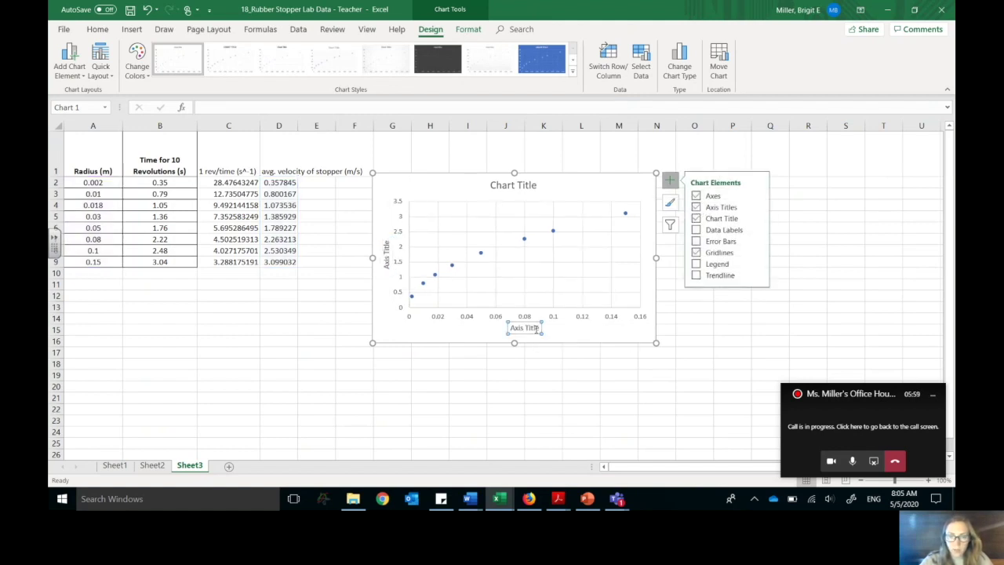
{"action": "left_click_drag", "start_coordinate": [539, 328], "coordinate": [510, 328]}
{"action": "type", "text": "R"}
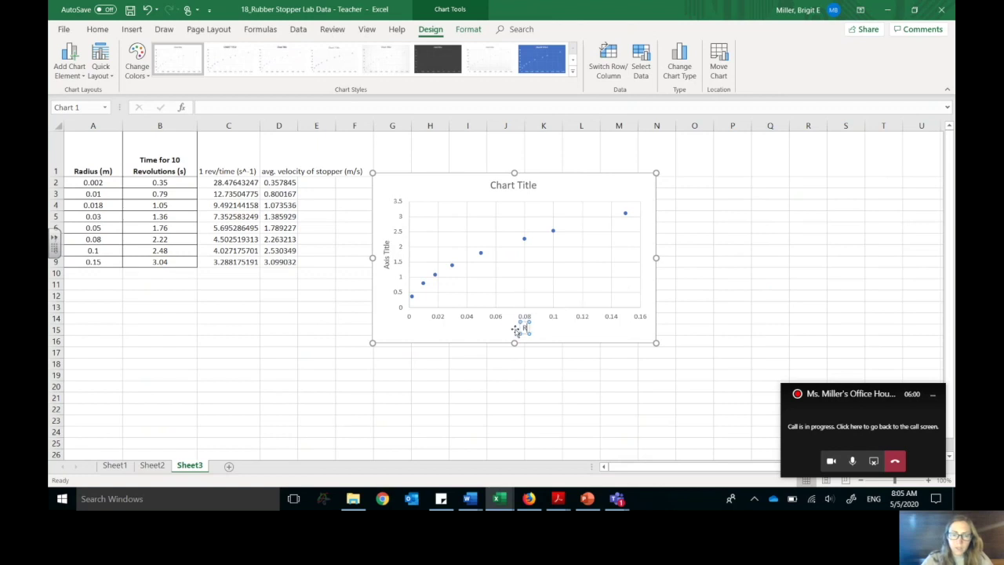
{"action": "type", "text": "adius (m)"}
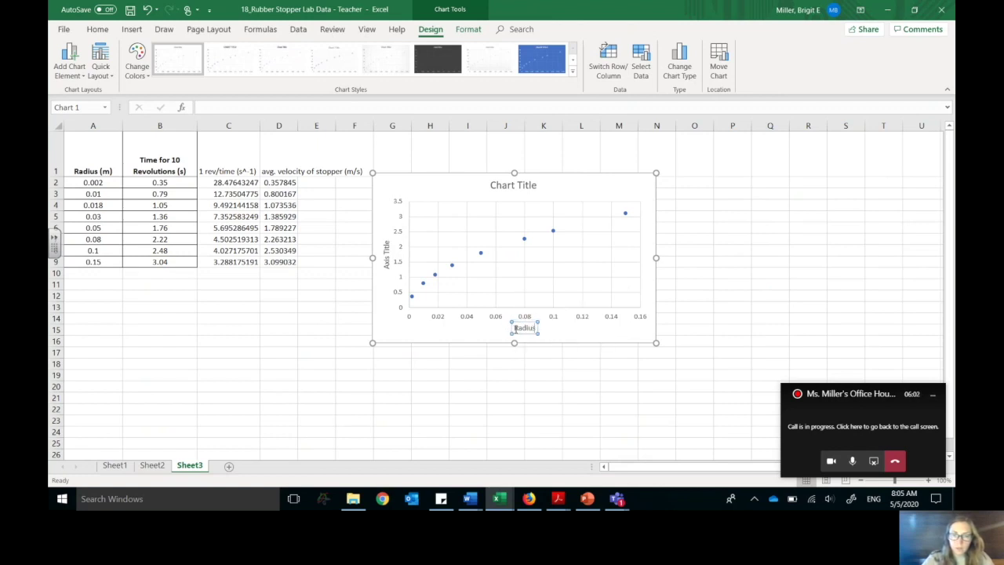
Name the chart's vertical axis "Avg. Velocity (m/s)".
{"action": "left_click", "coordinate": [386, 251]}
{"action": "left_click_drag", "start_coordinate": [386, 266], "coordinate": [386, 239]}
{"action": "key", "text": "BackSpace"}
{"action": "type", "text": "Avg."}
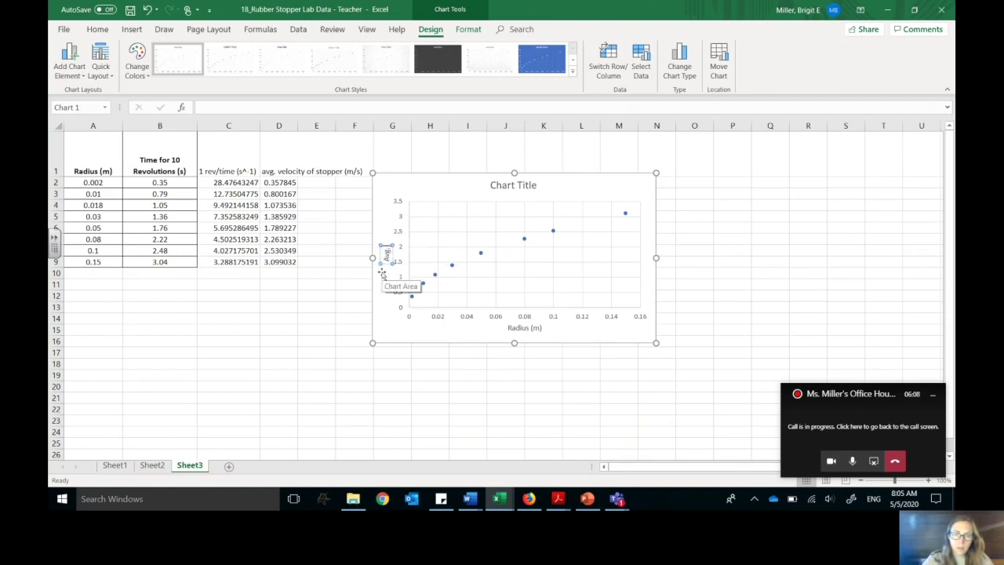
{"action": "type", "text": " Velocity"}
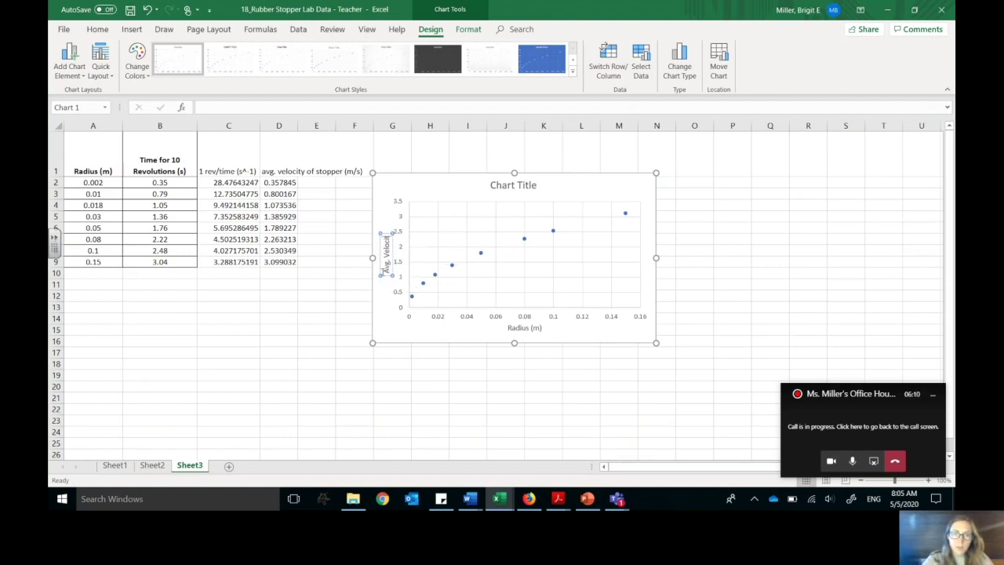
{"action": "type", "text": " (m/s"}
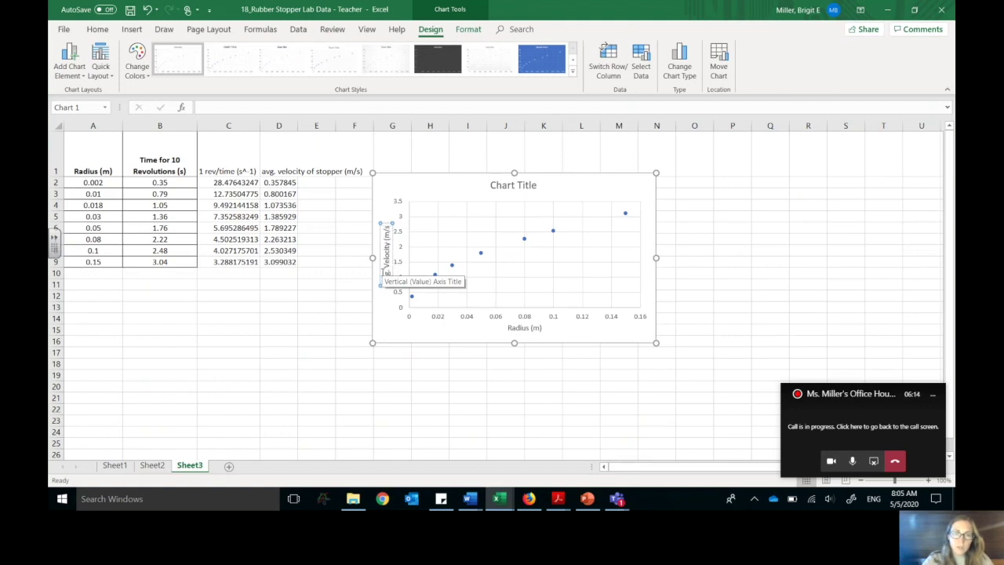
{"action": "type", "text": ")"}
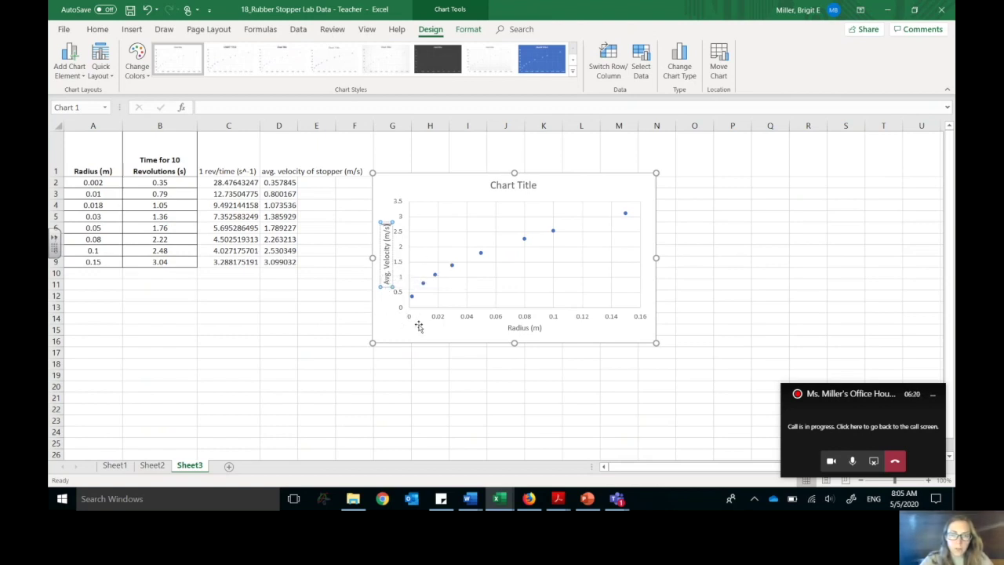
Replace the placeholder chart title with "Rubber Stopper Lab".
{"action": "left_click", "coordinate": [514, 185]}
{"action": "left_click_drag", "start_coordinate": [538, 185], "coordinate": [482, 187]}
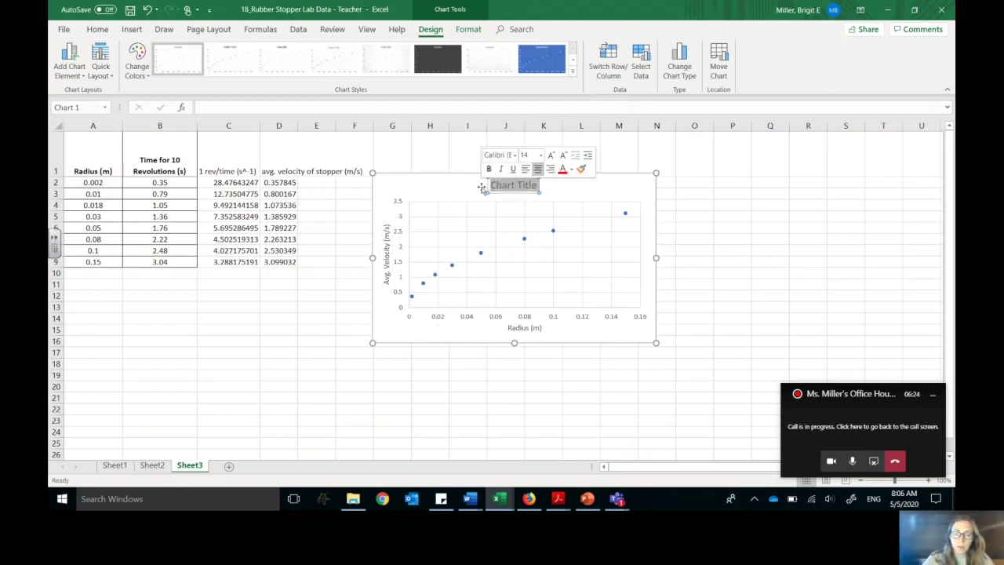
{"action": "type", "text": "Rubber Stopp"}
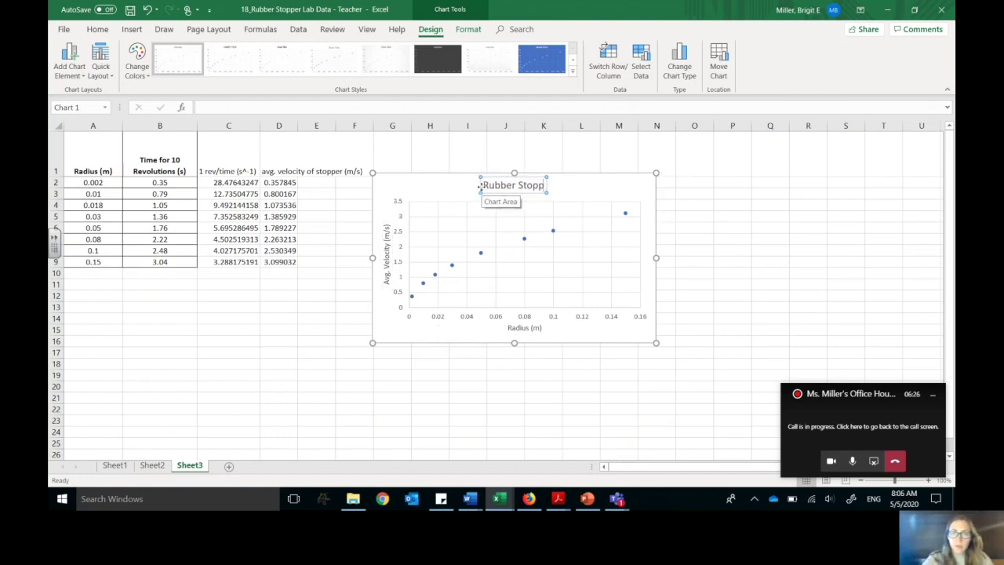
{"action": "type", "text": "er Lab"}
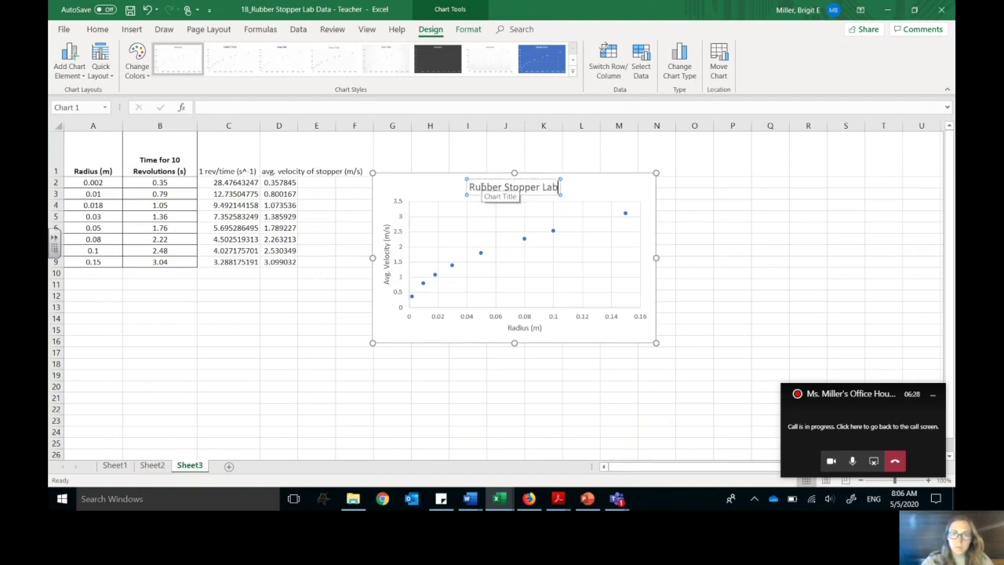
Enlarge the scatter chart and move it up beside the data so it spans about E1 to N20.
{"action": "left_click", "coordinate": [607, 333]}
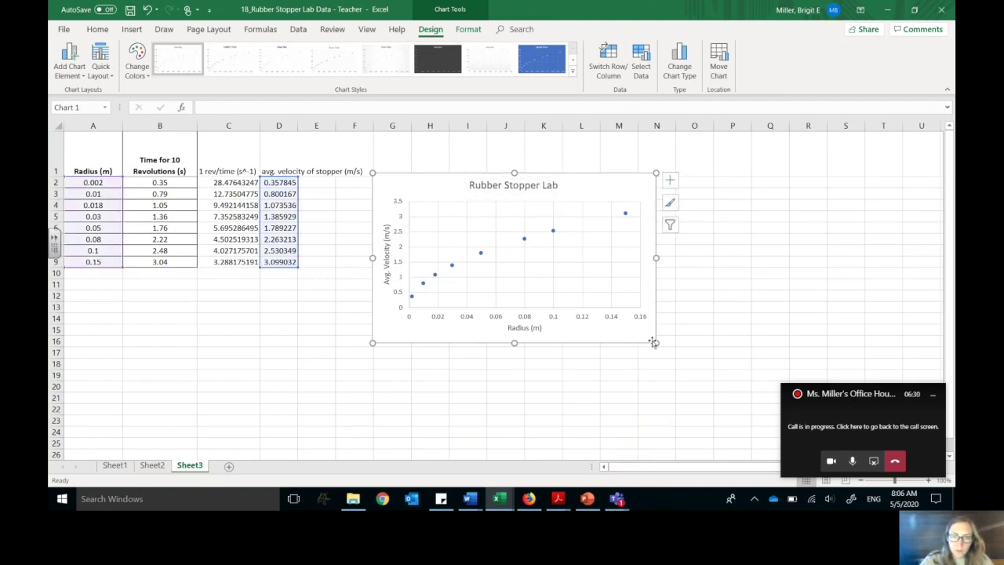
{"action": "left_click_drag", "start_coordinate": [656, 343], "coordinate": [723, 420]}
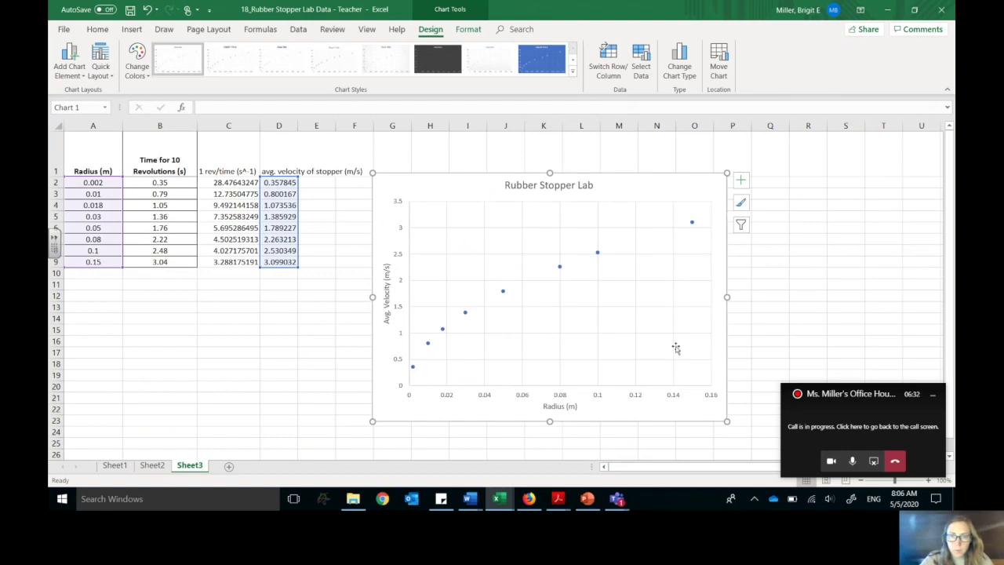
{"action": "left_click_drag", "start_coordinate": [592, 179], "coordinate": [534, 152]}
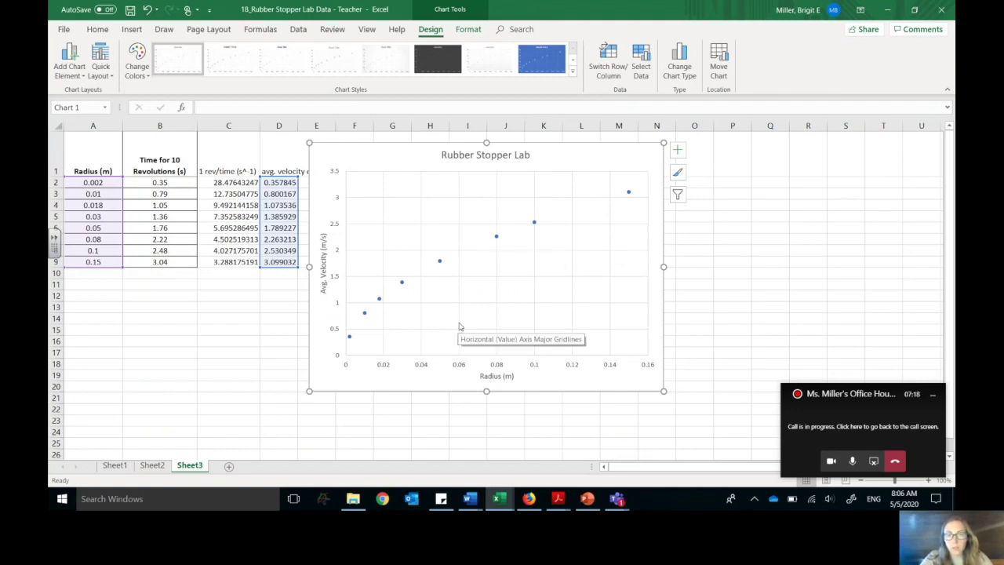
Add a linear trendline to the plotted velocity data points.
{"action": "left_click", "coordinate": [496, 237]}
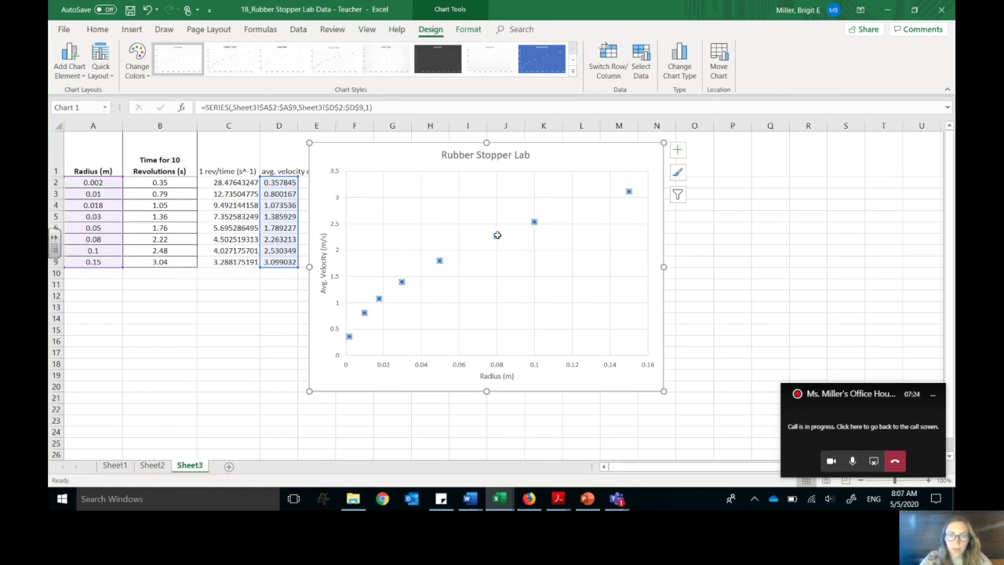
{"action": "right_click", "coordinate": [496, 236]}
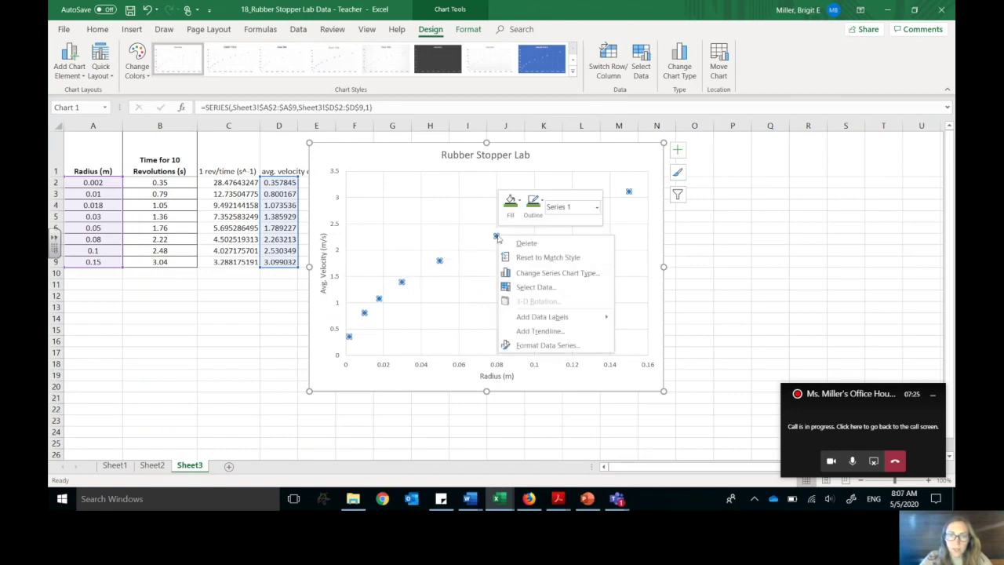
{"action": "left_click", "coordinate": [532, 330]}
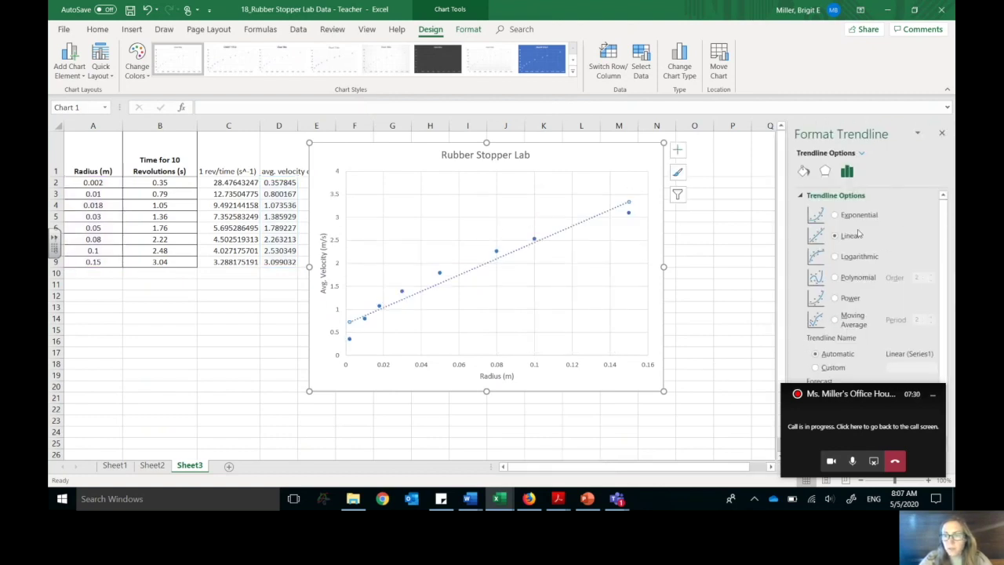
Try the Power, Logarithmic and Exponential trendline types on the data and switch back to Linear.
{"action": "left_click", "coordinate": [835, 298]}
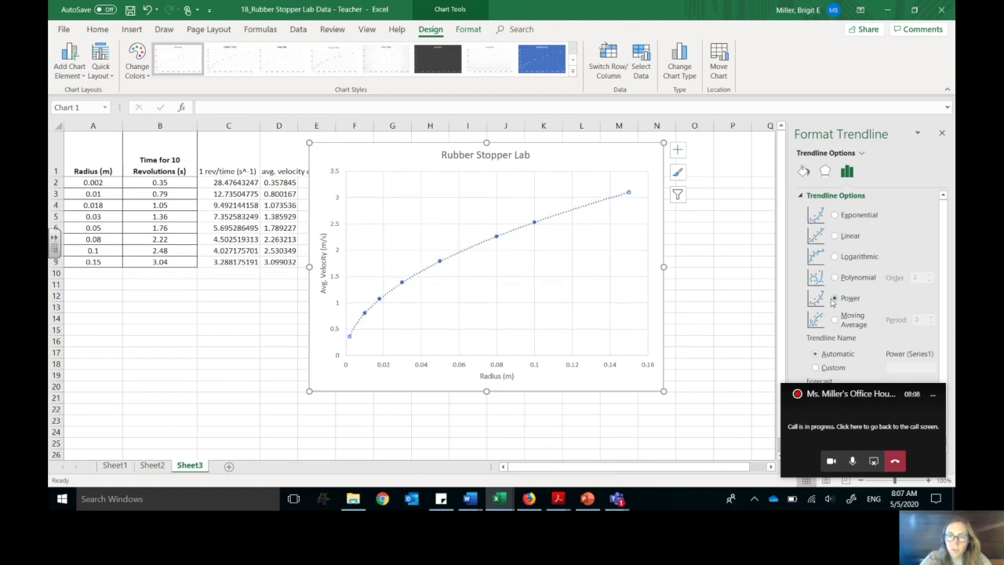
{"action": "left_click", "coordinate": [836, 257]}
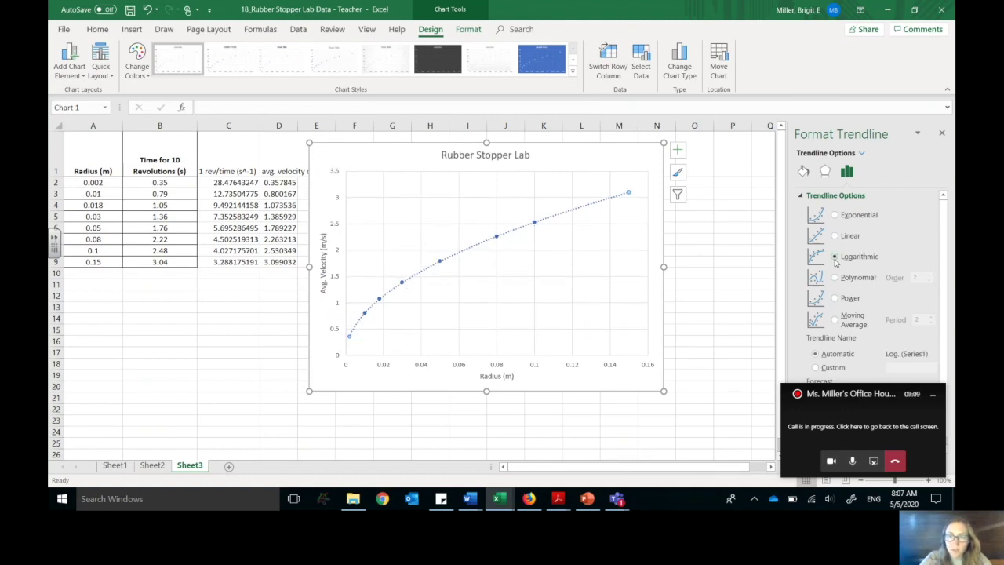
{"action": "left_click", "coordinate": [835, 215]}
{"action": "left_click", "coordinate": [835, 236]}
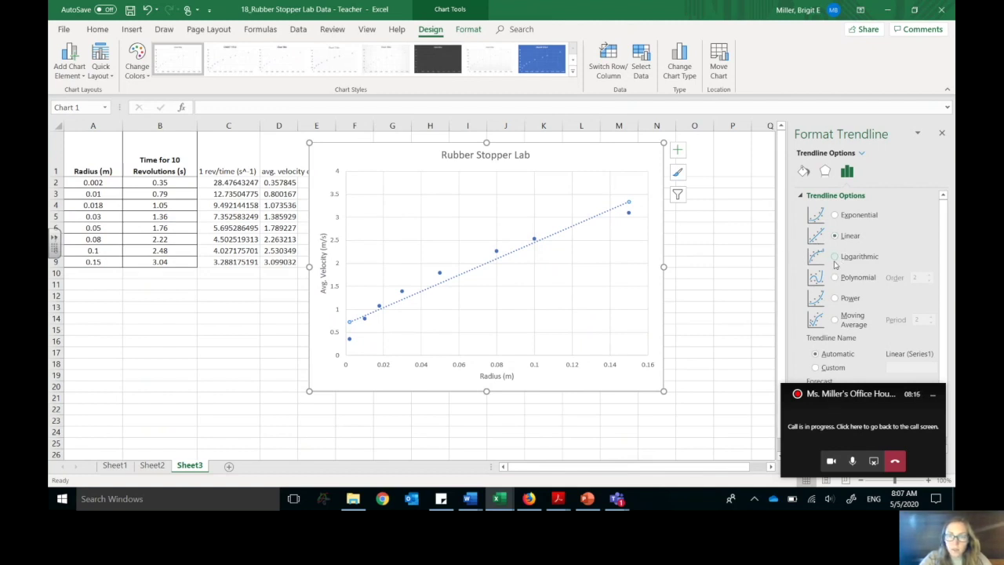
Try the Logarithmic and Polynomial trendline types on the velocity data and settle on Power.
{"action": "left_click", "coordinate": [835, 259]}
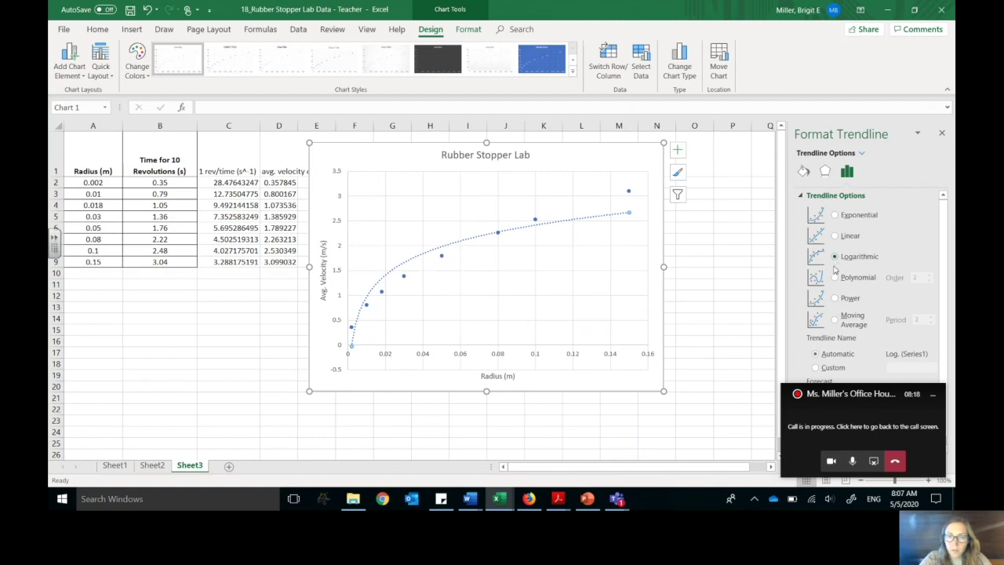
{"action": "left_click", "coordinate": [835, 279]}
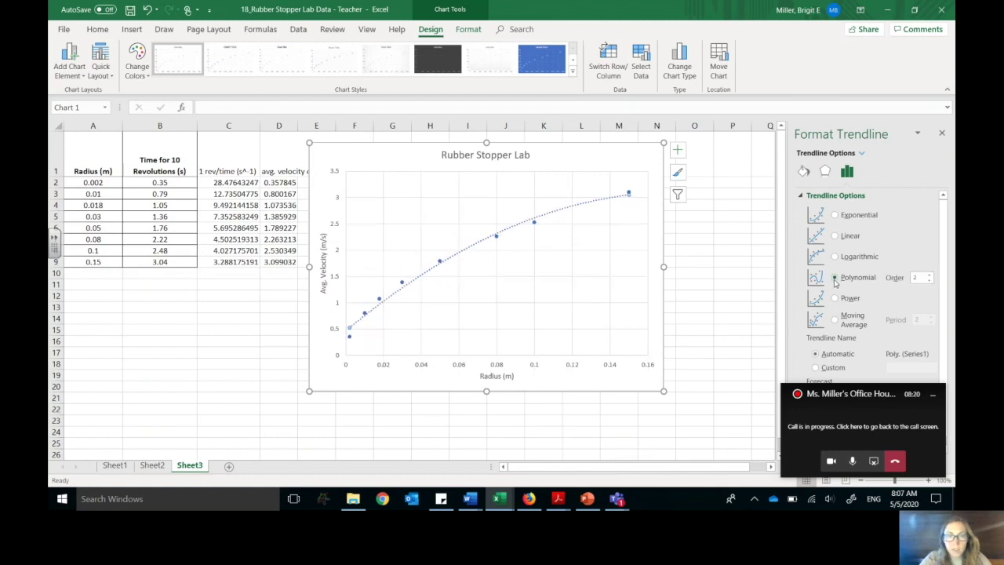
{"action": "left_click", "coordinate": [834, 298]}
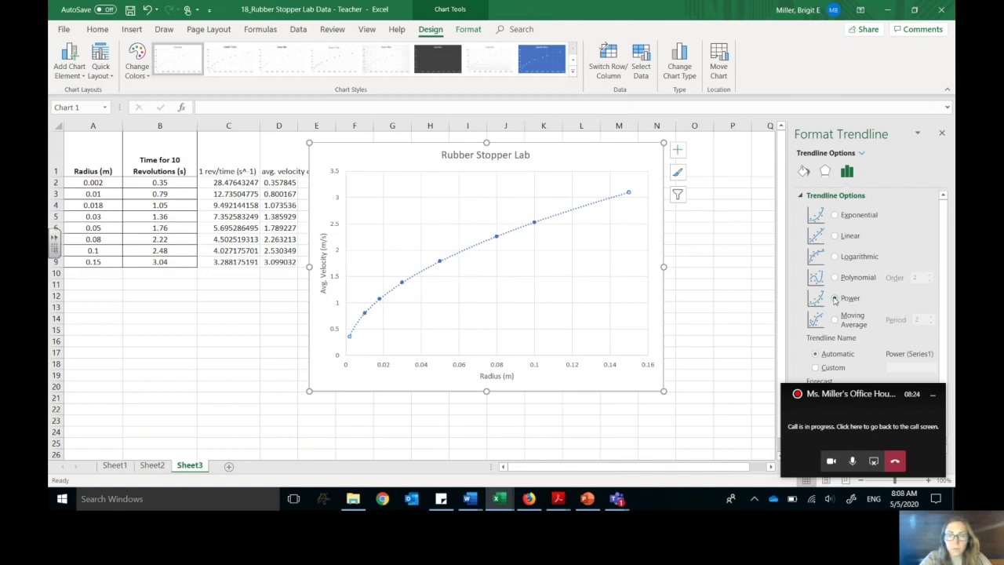
Move the call window off the trendline options and display the trendline's equation and R-squared value on the chart.
{"action": "scroll", "coordinate": [933, 365], "scroll_direction": "down", "scroll_amount": 1}
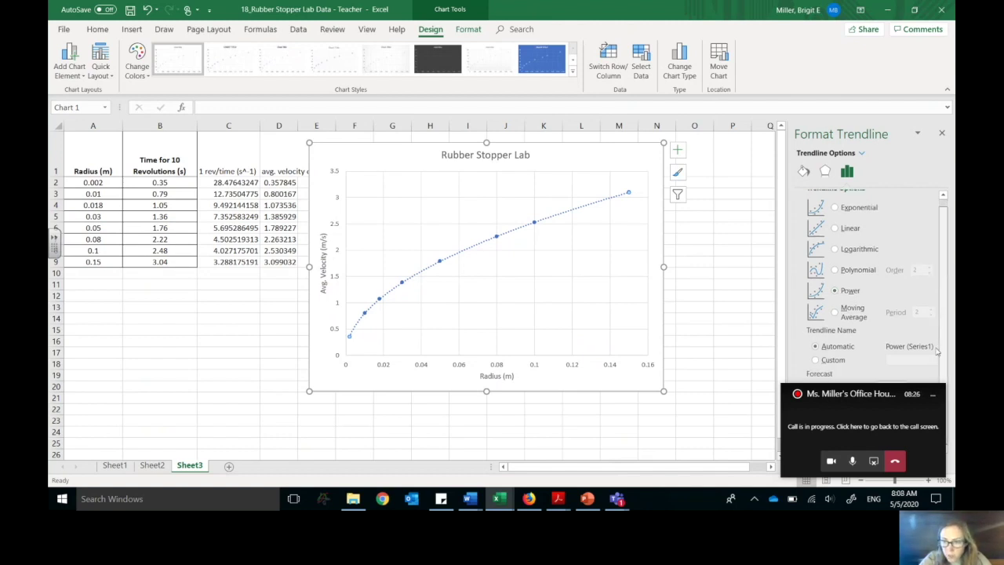
{"action": "left_click_drag", "start_coordinate": [861, 390], "coordinate": [661, 439]}
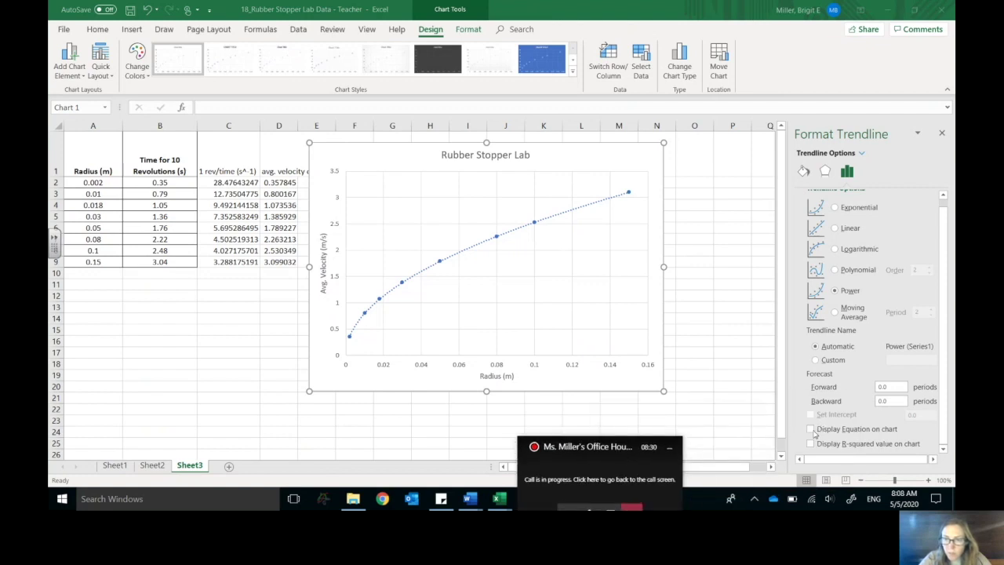
{"action": "left_click", "coordinate": [811, 429]}
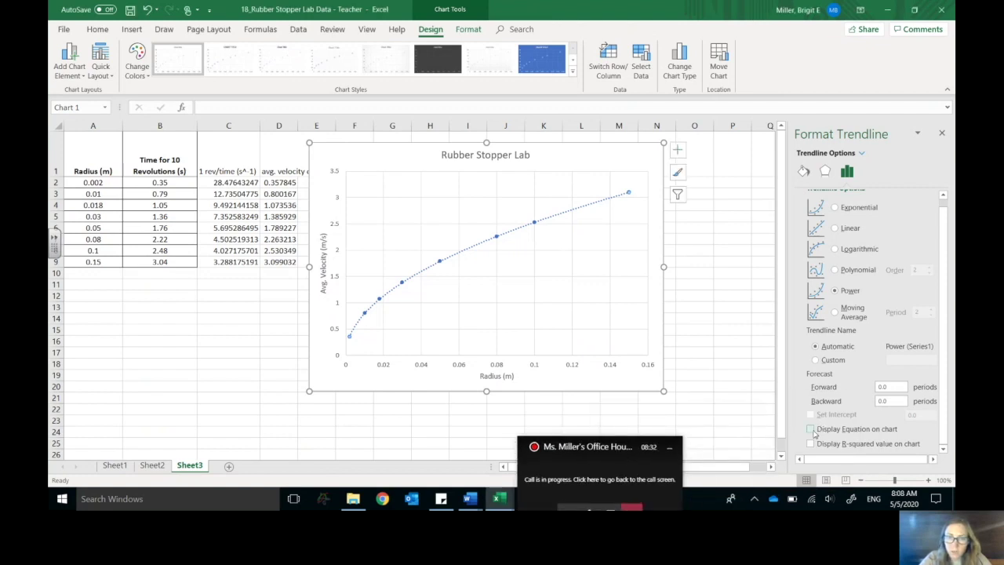
{"action": "left_click", "coordinate": [811, 429]}
{"action": "left_click", "coordinate": [811, 443]}
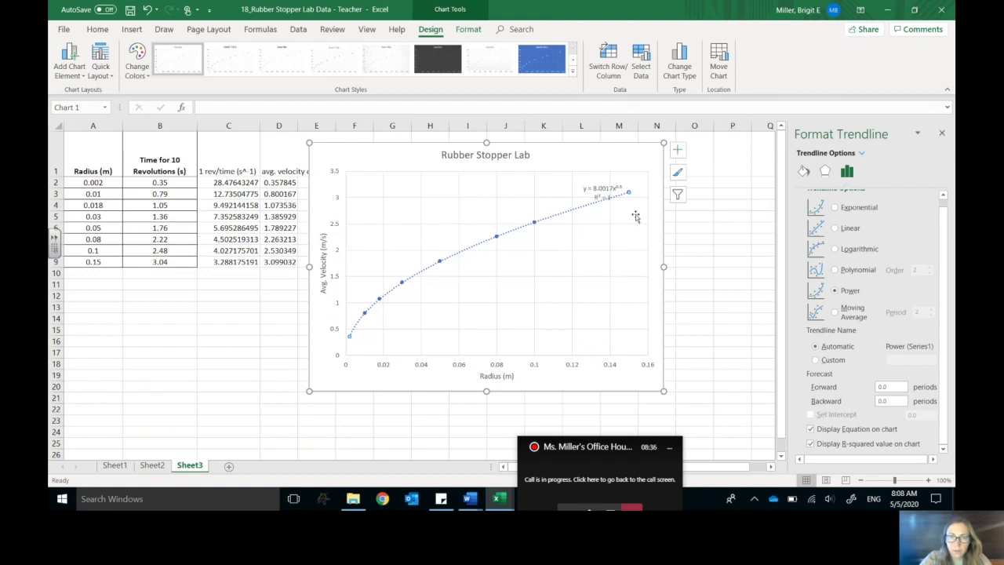
Place the trendline equation label below the curve near radius 0.12 and enlarge the chart to reach about P23.
{"action": "left_click", "coordinate": [600, 193]}
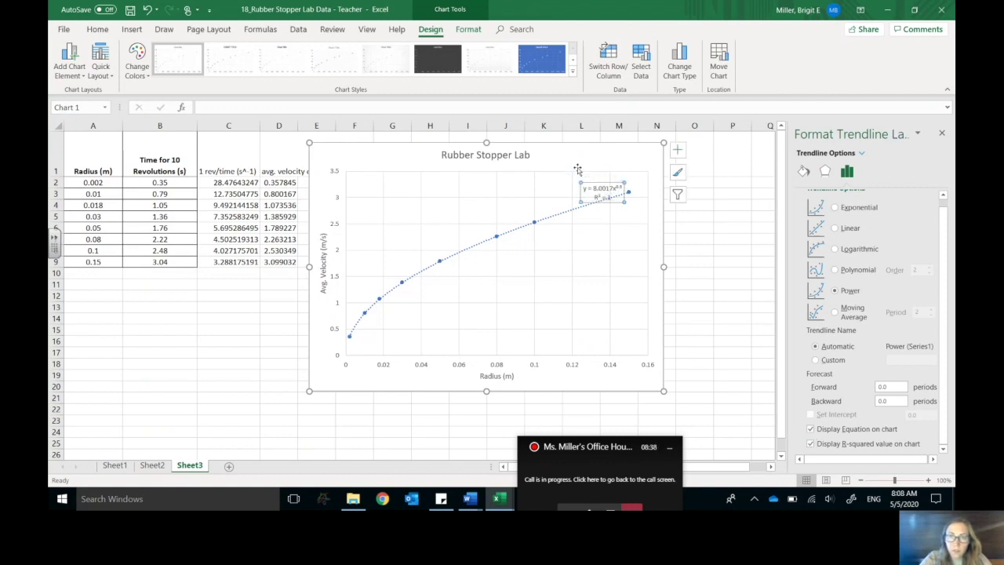
{"action": "left_click_drag", "start_coordinate": [578, 169], "coordinate": [579, 168]}
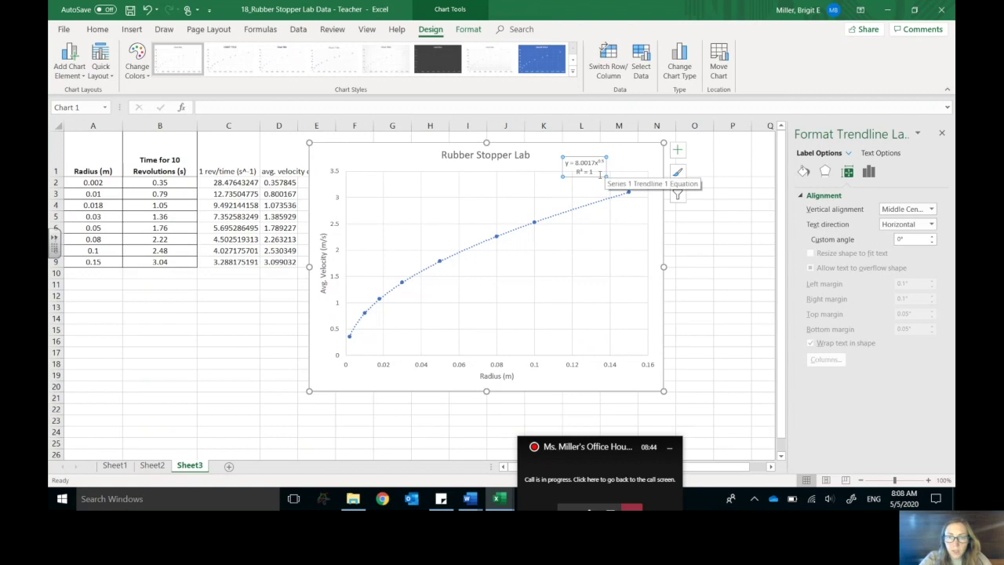
{"action": "left_click", "coordinate": [942, 135]}
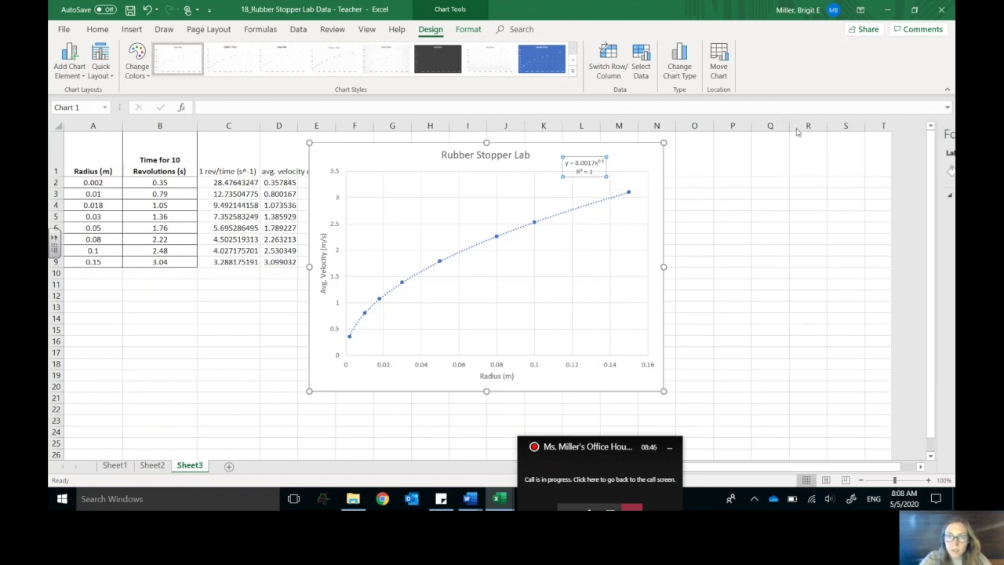
{"action": "mouse_move", "coordinate": [579, 174]}
{"action": "left_mouse_down"}
{"action": "mouse_move", "coordinate": [564, 280]}
{"action": "mouse_move", "coordinate": [580, 246]}
{"action": "mouse_move", "coordinate": [574, 240]}
{"action": "left_mouse_up"}
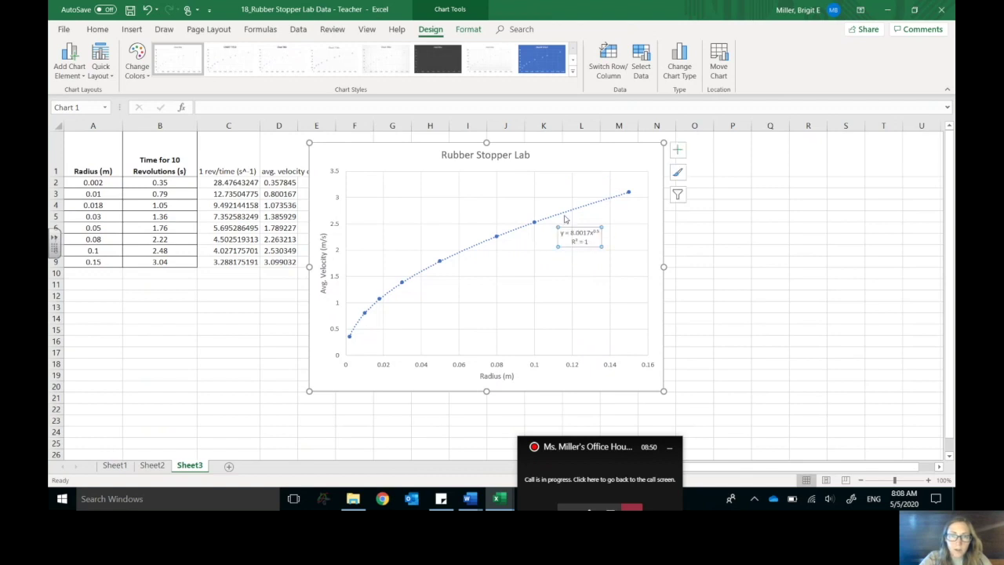
{"action": "left_click_drag", "start_coordinate": [664, 390], "coordinate": [746, 419]}
Increase the trendline equation label's font size to 18 and position it in the open area below the curve.
{"action": "left_click", "coordinate": [656, 251]}
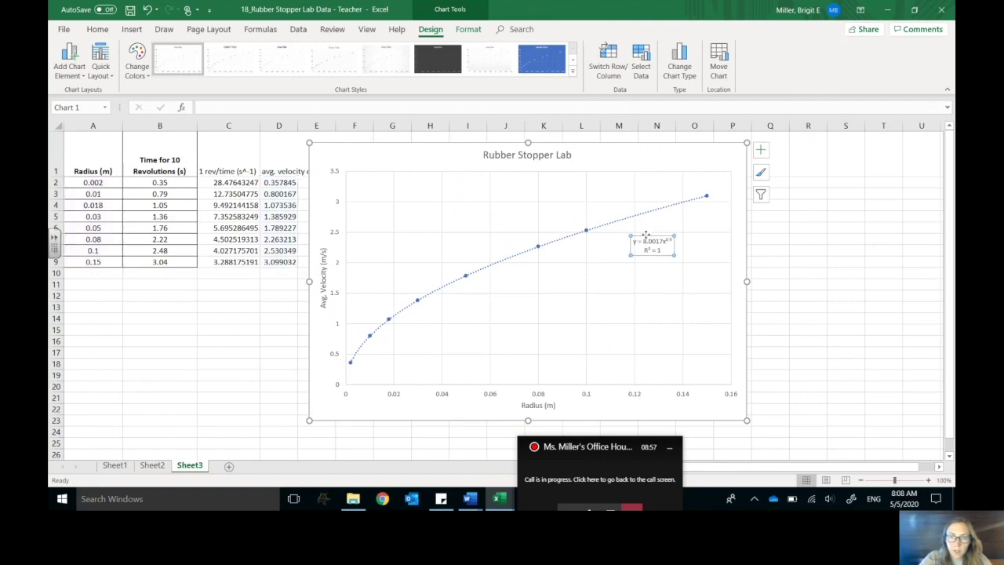
{"action": "left_click", "coordinate": [94, 30]}
{"action": "left_click", "coordinate": [243, 52]}
{"action": "left_click", "coordinate": [243, 52]}
{"action": "left_click", "coordinate": [243, 53]}
{"action": "left_click", "coordinate": [243, 52]}
{"action": "left_click", "coordinate": [243, 53]}
{"action": "left_click_drag", "start_coordinate": [654, 264], "coordinate": [661, 293]}
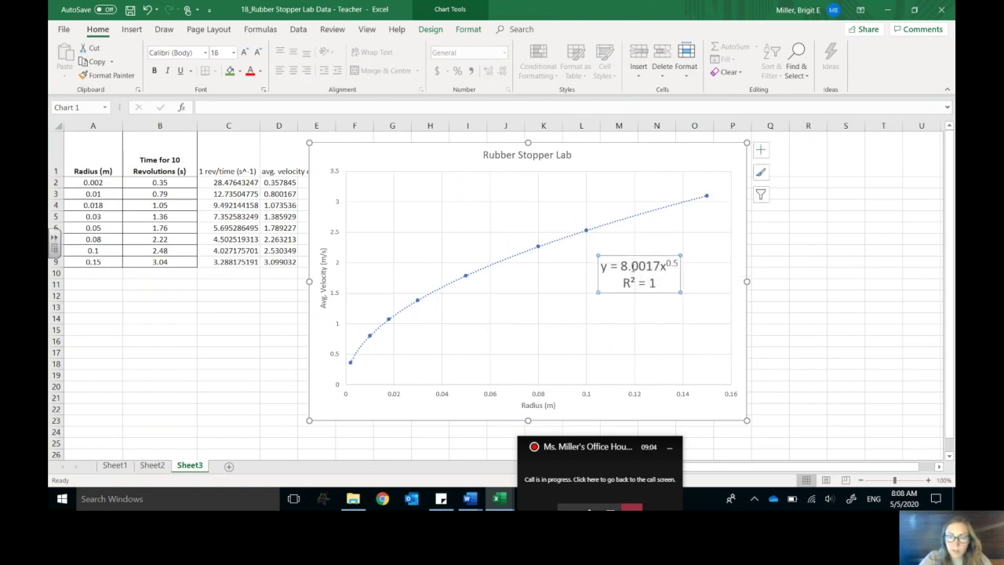